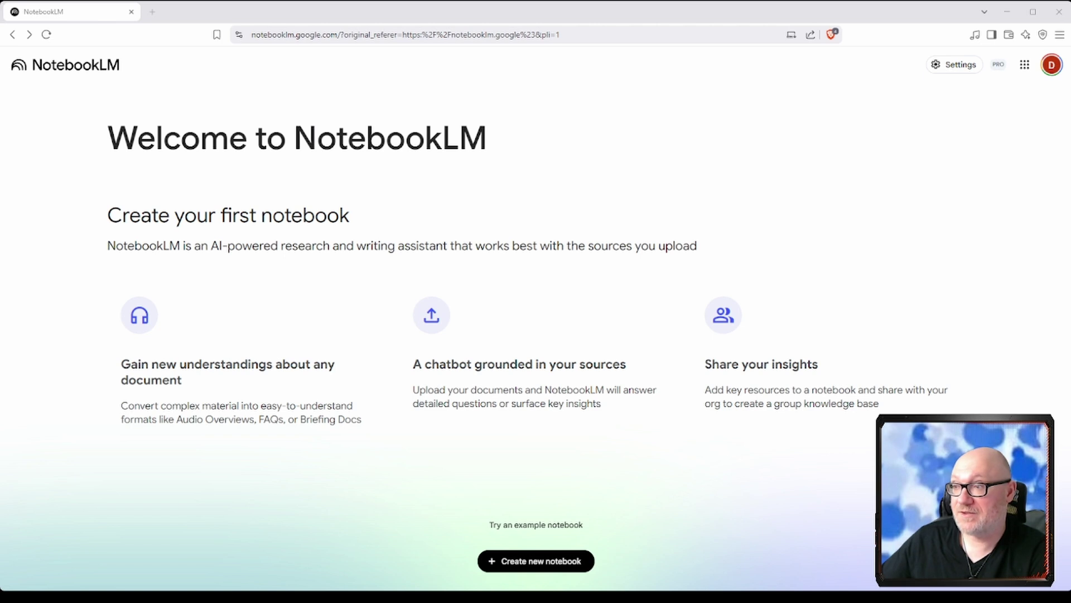
Step: Create a new notebook and upload Fusjitsu AI Ethics.pdf as its first source
{"action": "left_click", "coordinate": [535, 562]}
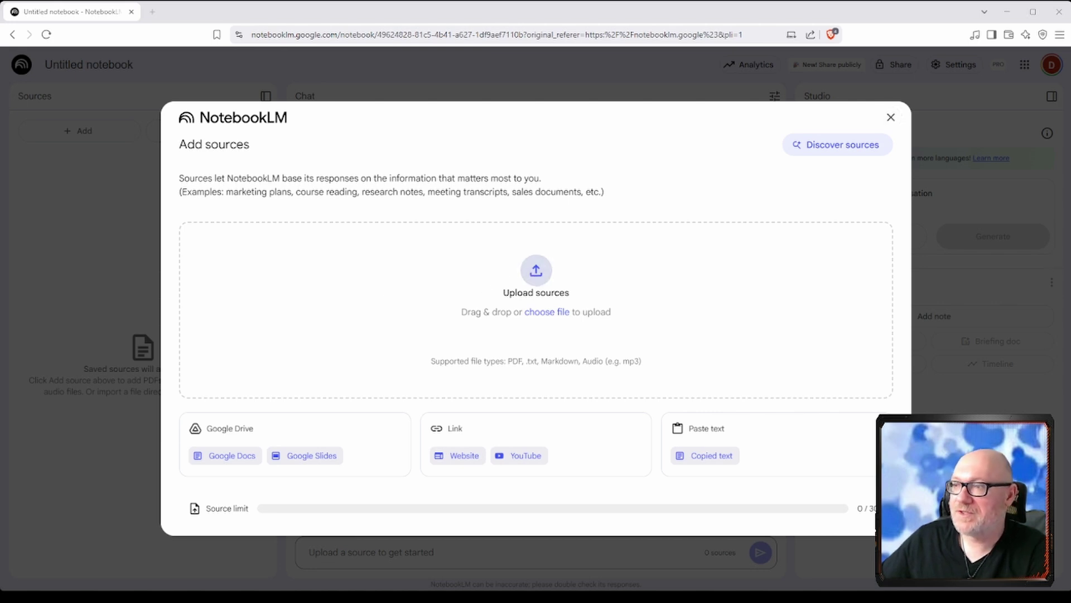
{"action": "left_click", "coordinate": [578, 391]}
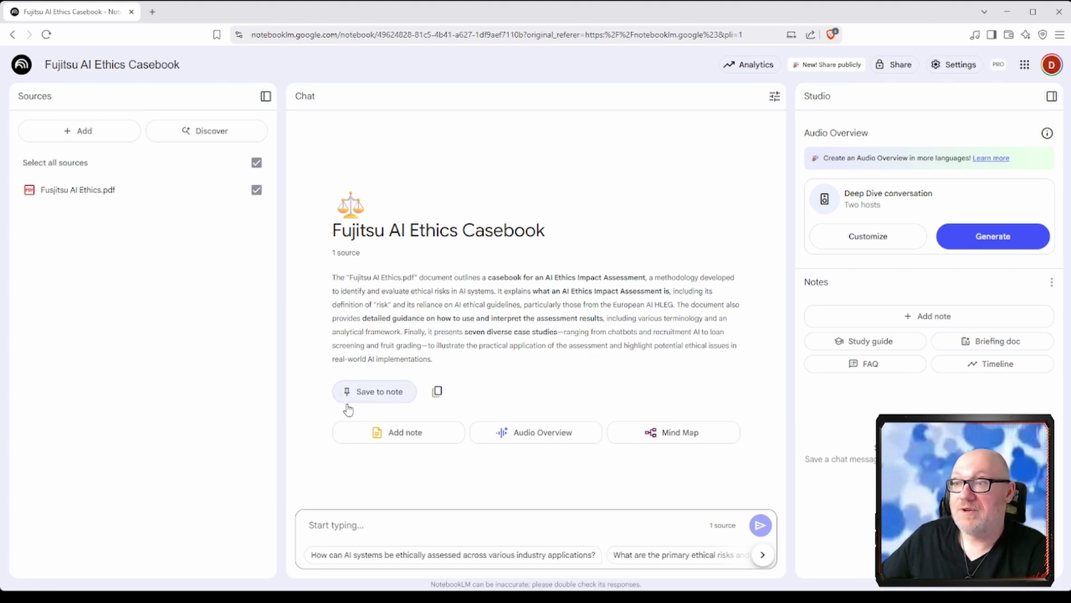
Step: Save the generated overview of the casebook as a note and copy its text
{"action": "left_click", "coordinate": [365, 393]}
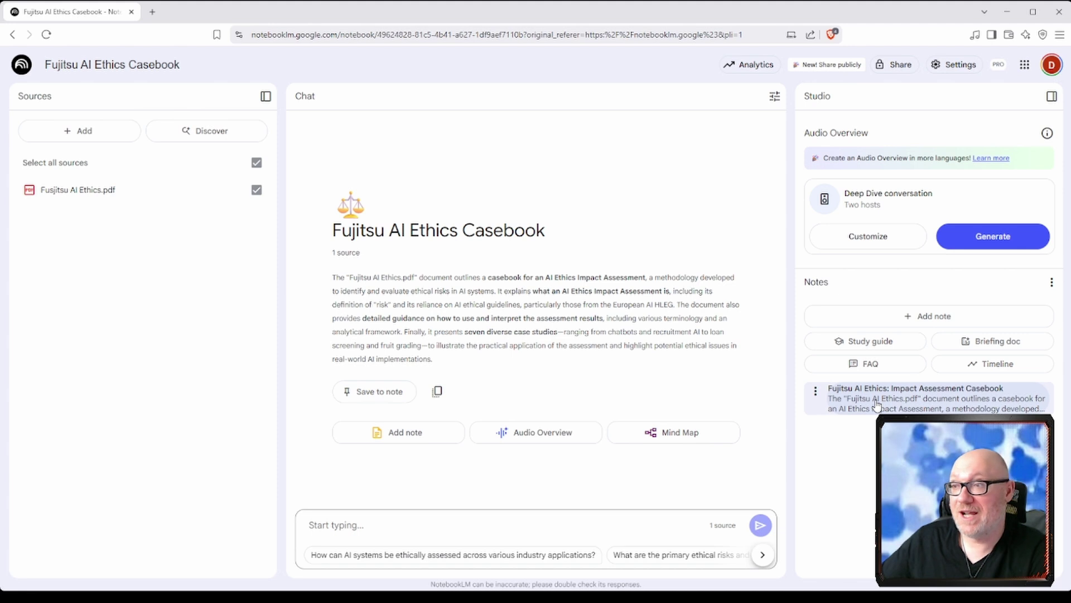
{"action": "left_click", "coordinate": [439, 393]}
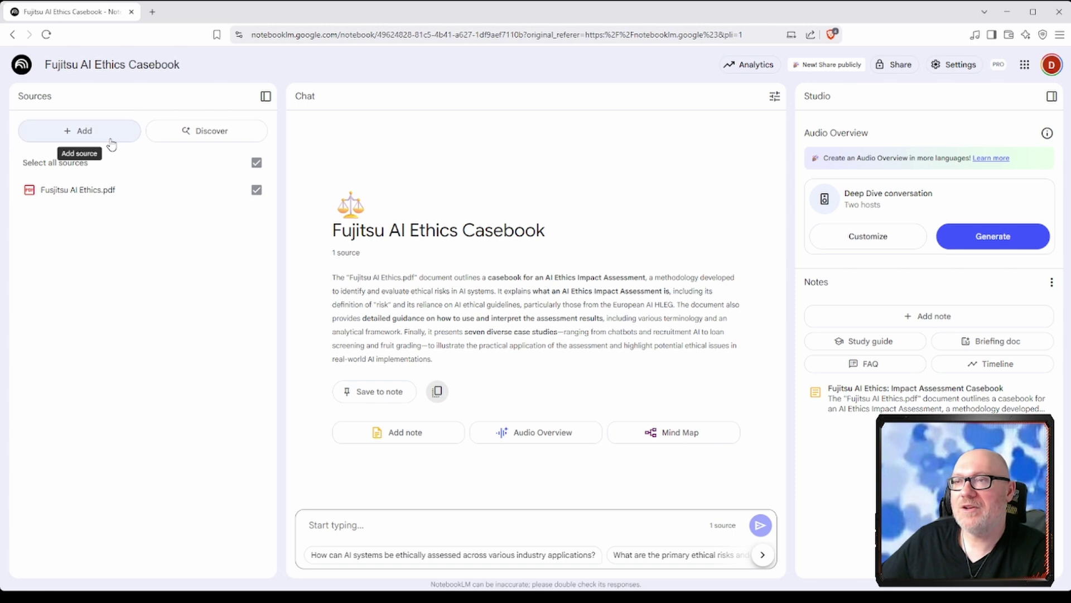
Step: Add the five other AI ethics PDFs, covering governance, practice, surveillance disputes, ethical-use principles and information professionals, as notebook sources
{"action": "left_click", "coordinate": [81, 134]}
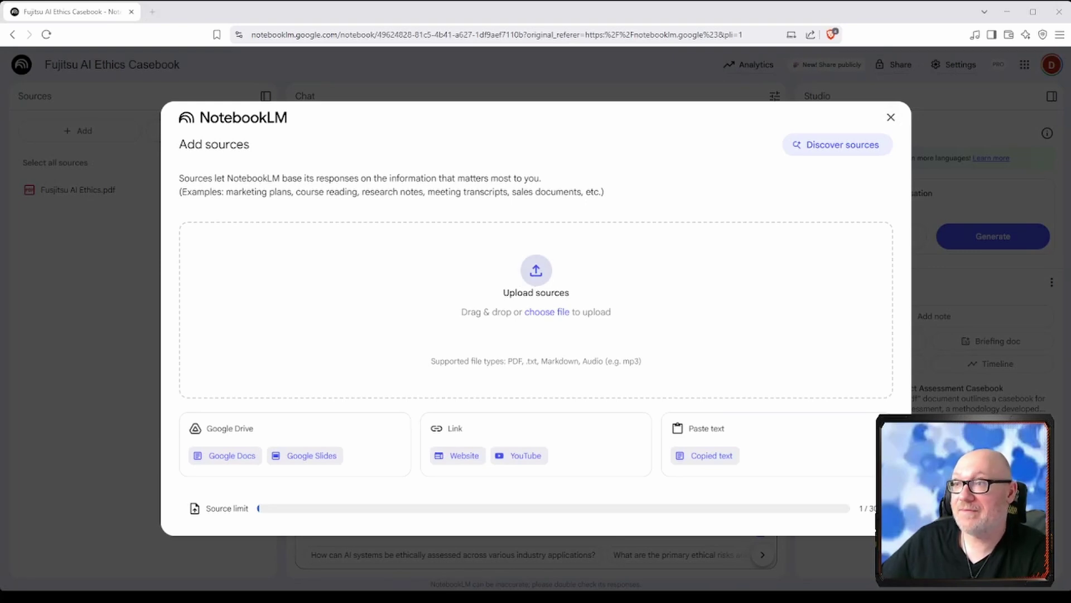
{"action": "left_click_drag", "start_coordinate": [1070, 385], "coordinate": [575, 384]}
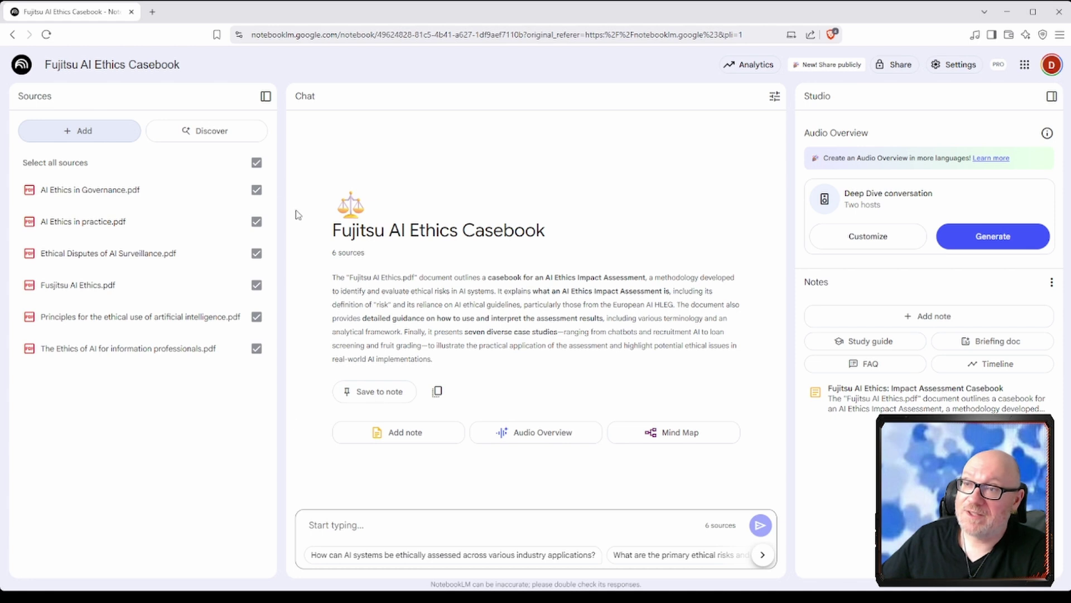
Step: Limit the selected sources to AI Ethics in Governance.pdf and Ethical Disputes of AI Surveillance.pdf, and reselect all sources
{"action": "left_click", "coordinate": [256, 163]}
{"action": "left_click", "coordinate": [256, 190]}
{"action": "left_click", "coordinate": [256, 252]}
{"action": "left_click", "coordinate": [255, 165]}
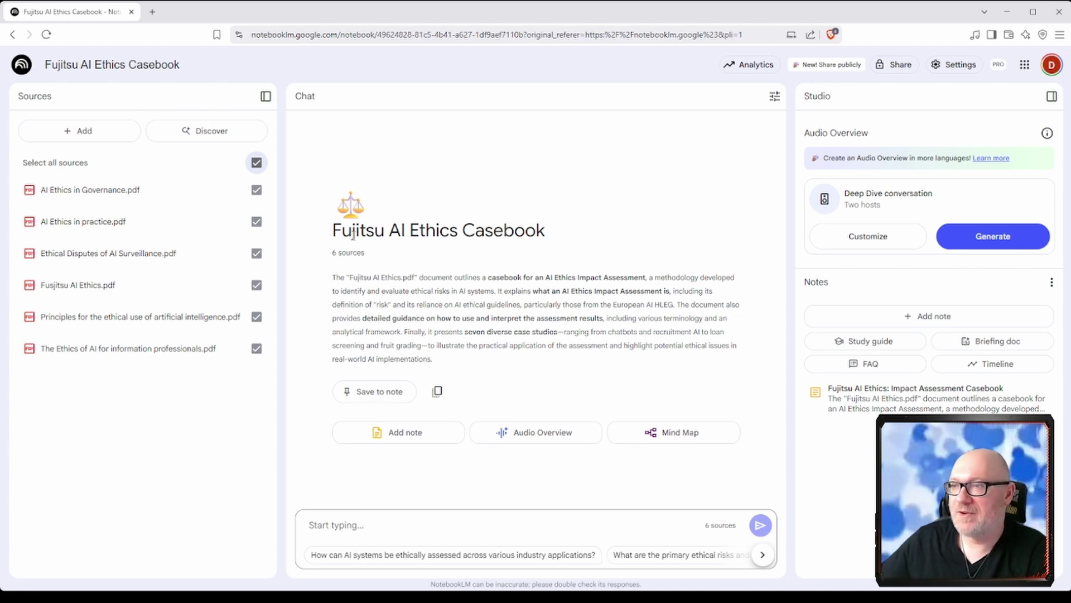
Step: Ask the chat "Please summarize these documents and focus on AI & ethics."
{"action": "left_click", "coordinate": [407, 517]}
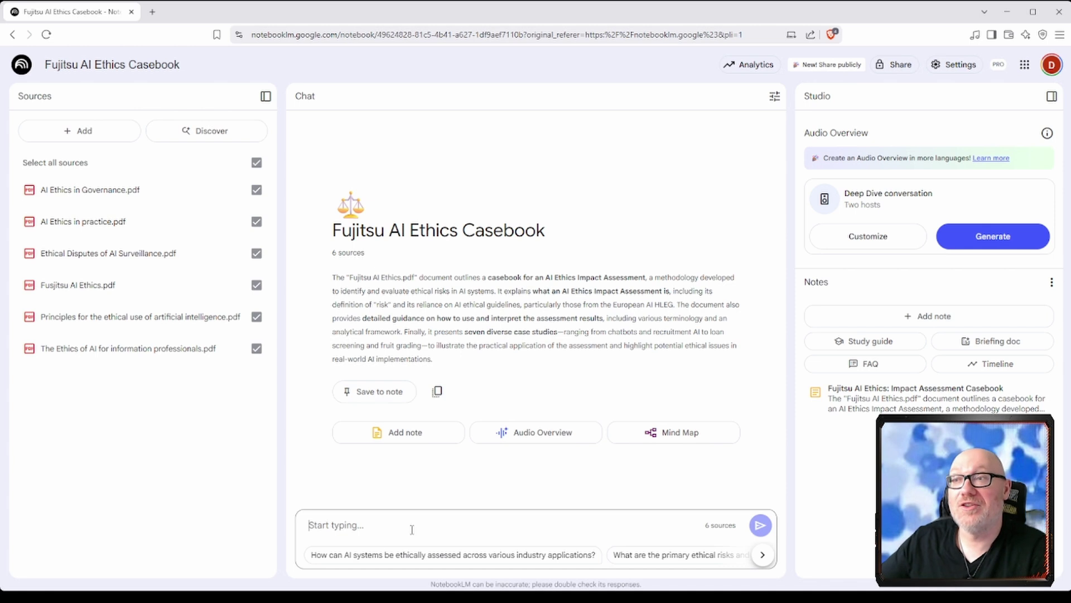
{"action": "type", "text": "Please summarize these documents and focus on AI & ethics."}
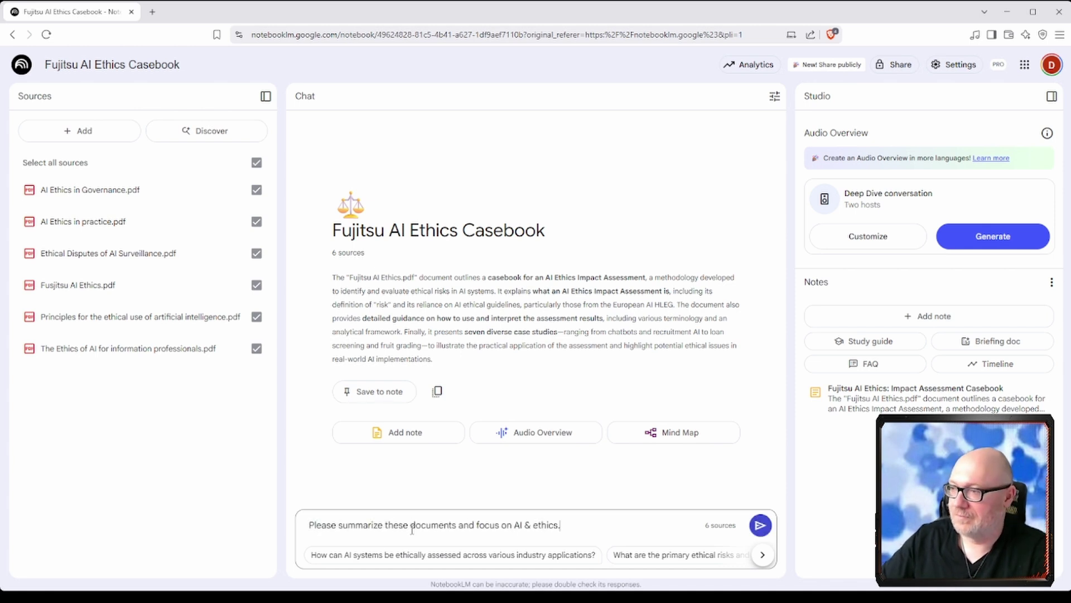
{"action": "key", "text": "Return"}
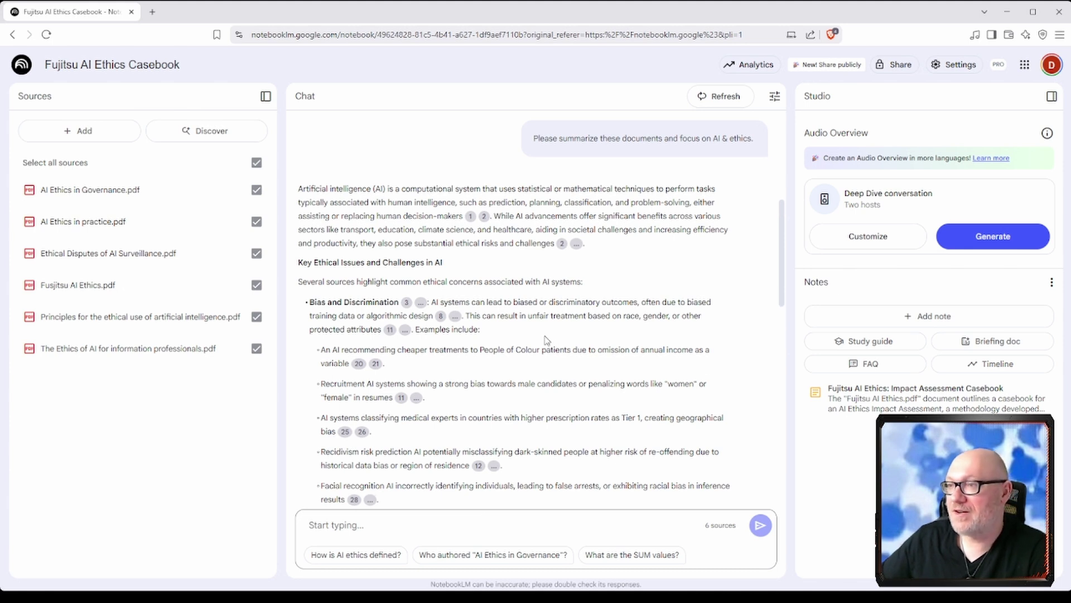
Step: Skim the generated AI ethics summary through its length and return to its opening paragraph
{"action": "scroll", "coordinate": [547, 340], "scroll_direction": "down", "scroll_amount": 1}
{"action": "scroll", "coordinate": [547, 341], "scroll_direction": "up", "scroll_amount": 1}
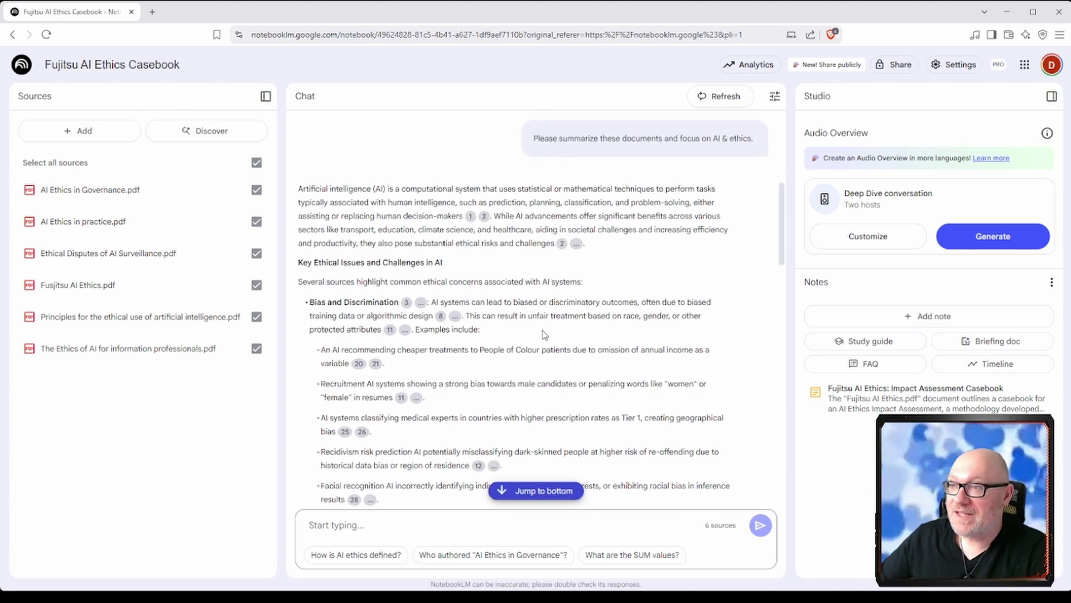
{"action": "left_click_drag", "start_coordinate": [782, 215], "coordinate": [781, 532]}
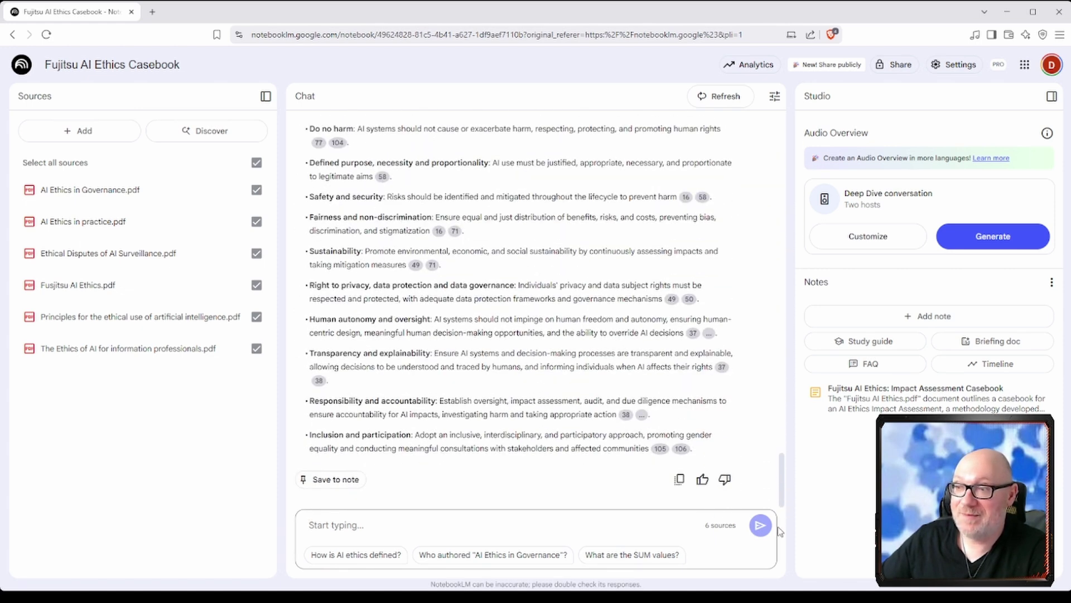
{"action": "scroll", "coordinate": [783, 495], "scroll_direction": "down", "scroll_amount": 6}
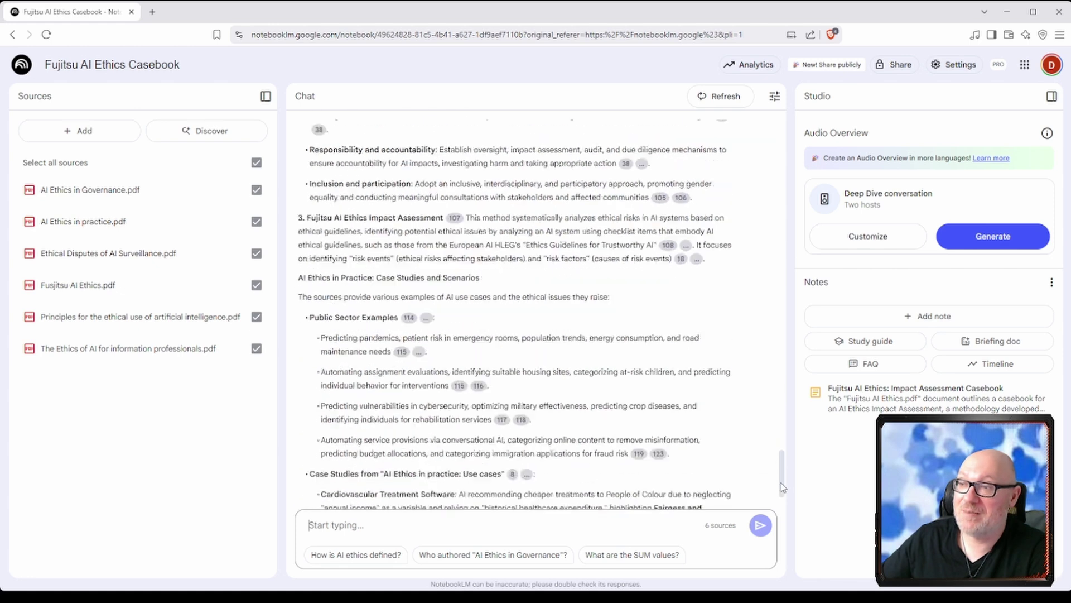
{"action": "left_click_drag", "start_coordinate": [782, 486], "coordinate": [783, 211]}
{"action": "scroll", "coordinate": [711, 301], "scroll_direction": "up", "scroll_amount": 2}
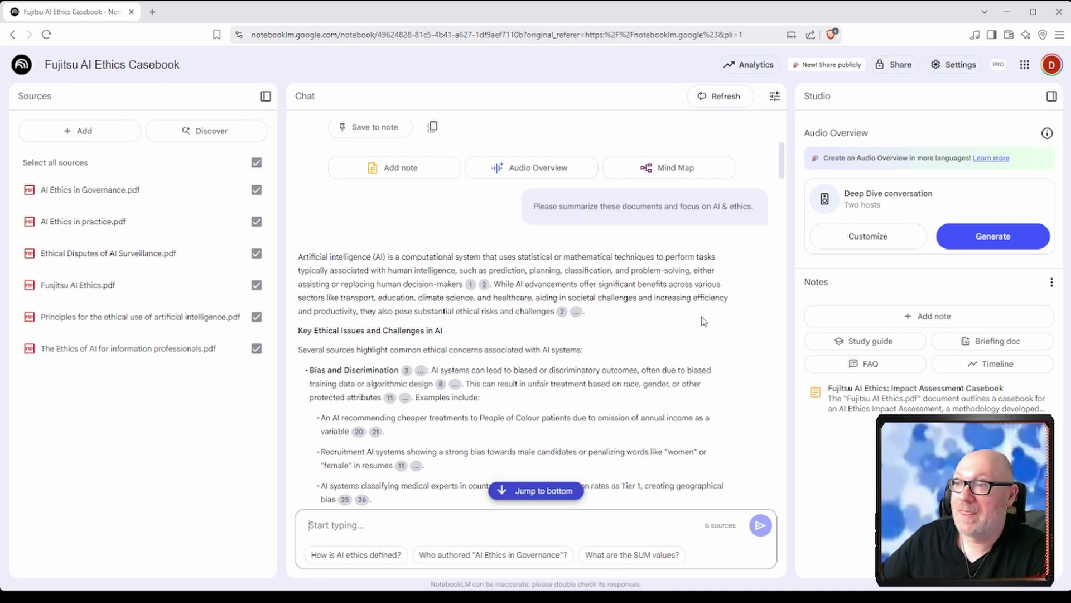
{"action": "scroll", "coordinate": [704, 322], "scroll_direction": "down", "scroll_amount": 1}
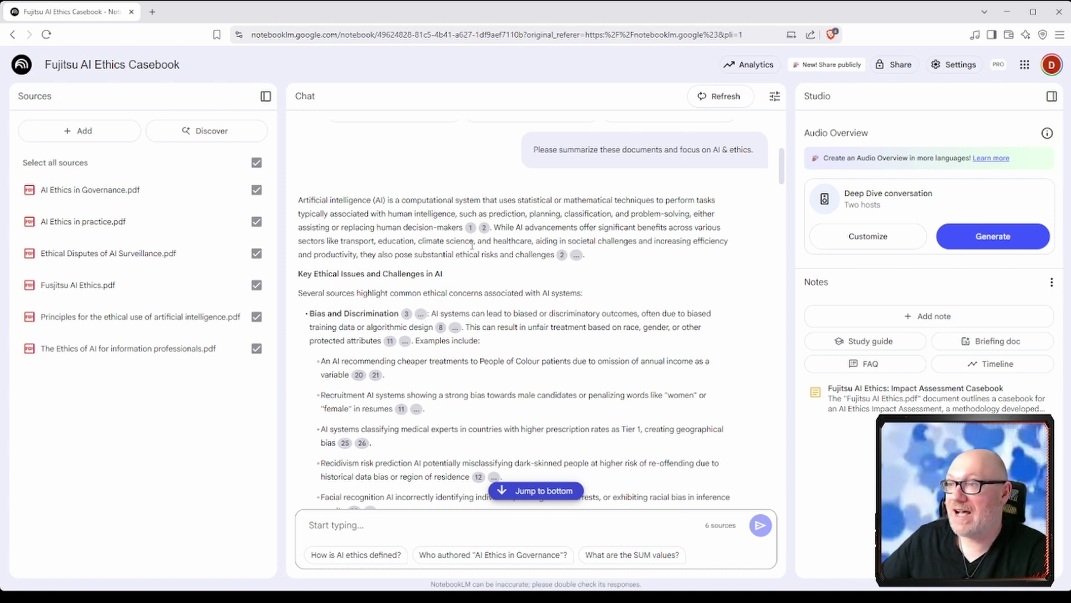
Step: Preview citation 1 in the opening paragraph, view its highlighted passage in the source document, and close the source
{"action": "mouse_move", "coordinate": [471, 229]}
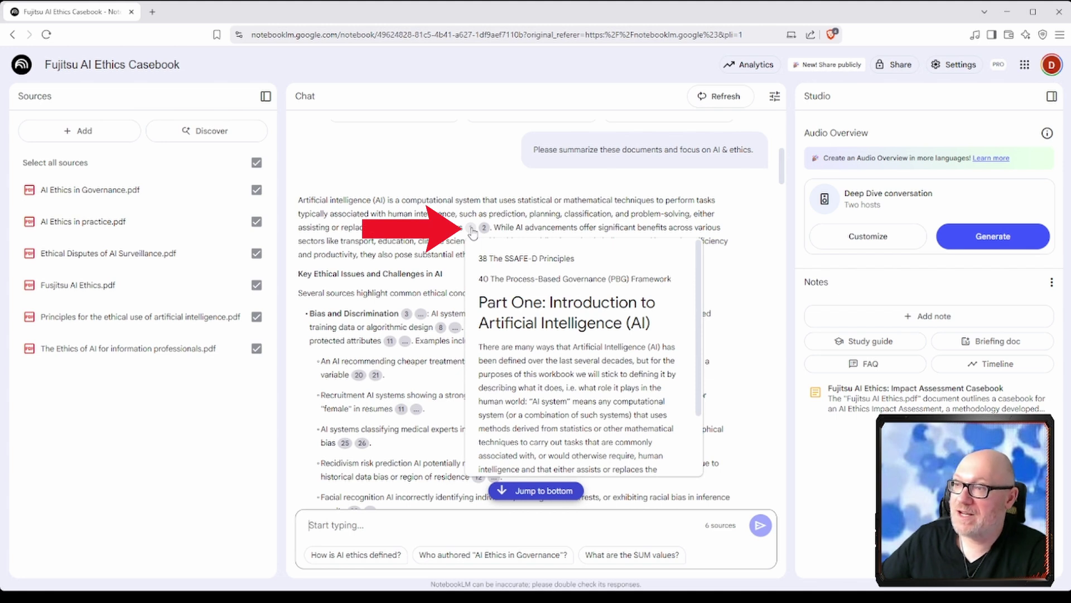
{"action": "scroll", "coordinate": [575, 323], "scroll_direction": "down", "scroll_amount": 2}
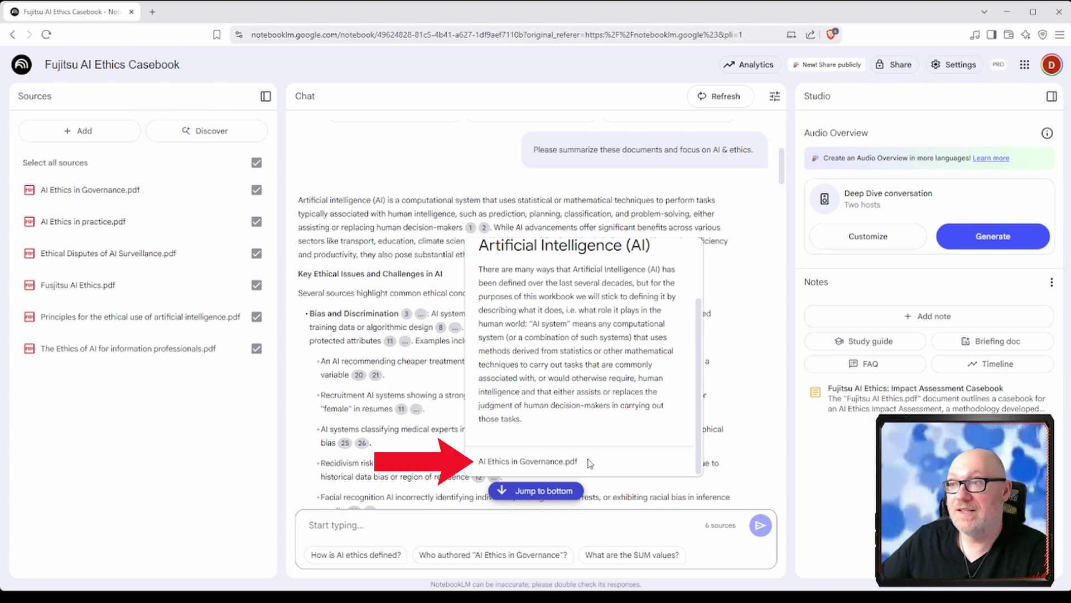
{"action": "scroll", "coordinate": [583, 441], "scroll_direction": "up", "scroll_amount": 2}
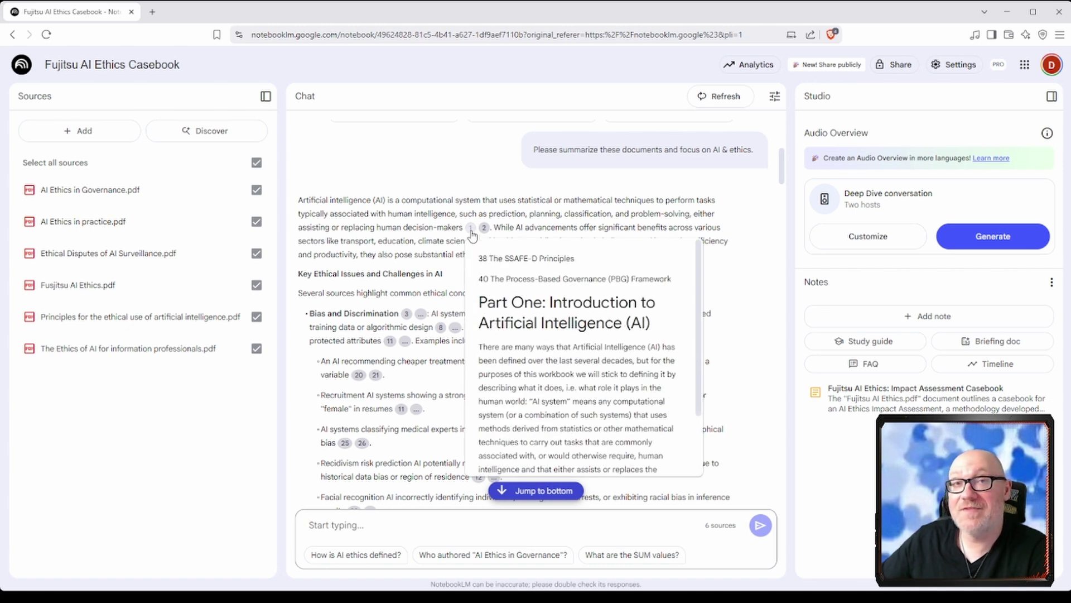
{"action": "left_click", "coordinate": [471, 231]}
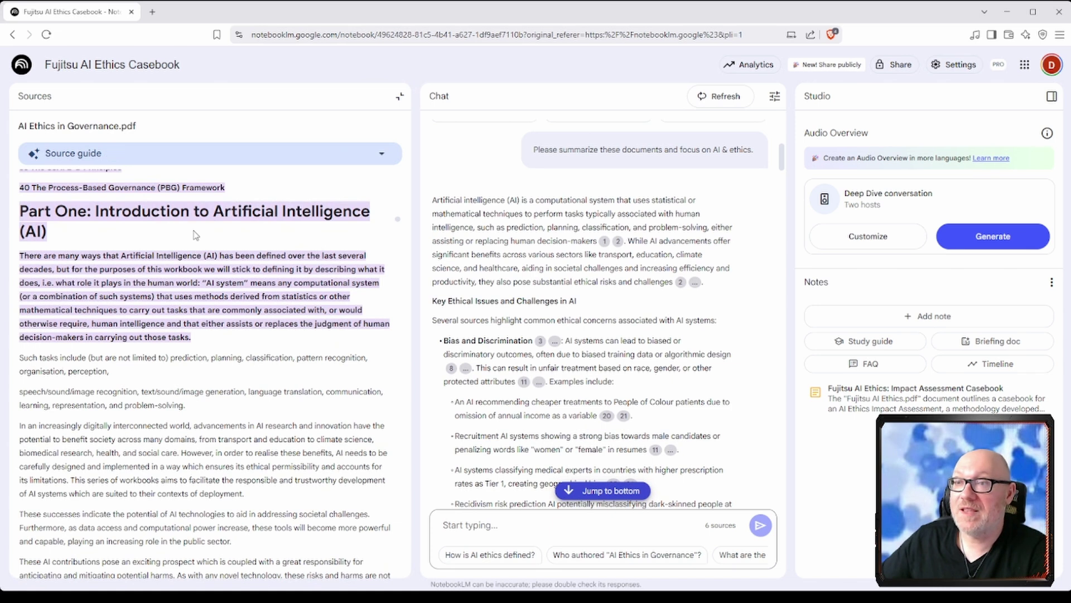
{"action": "scroll", "coordinate": [193, 234], "scroll_direction": "up", "scroll_amount": 1}
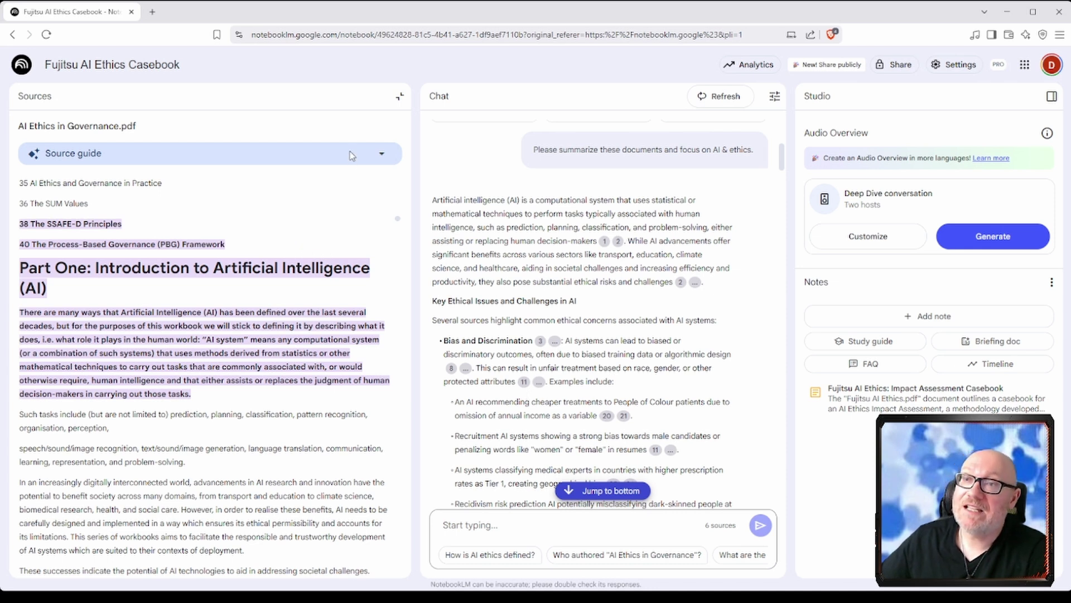
{"action": "left_click", "coordinate": [400, 104]}
Step: Check the first bias and discrimination citation and loan screening citation 19 against their source passages, and close the opened source
{"action": "scroll", "coordinate": [484, 351], "scroll_direction": "down", "scroll_amount": 1}
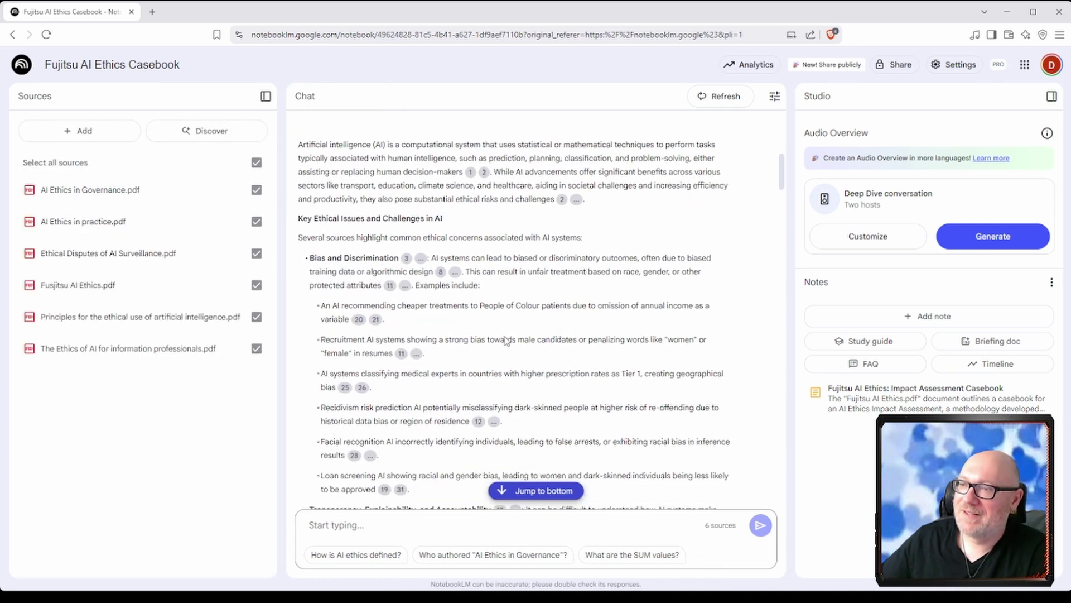
{"action": "mouse_move", "coordinate": [406, 260]}
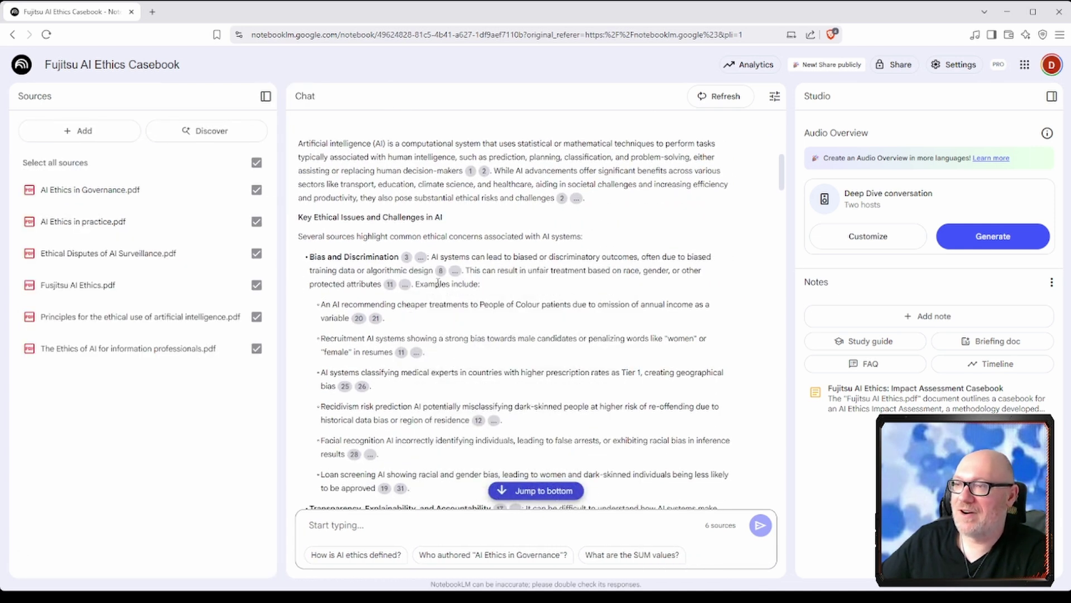
{"action": "scroll", "coordinate": [452, 324], "scroll_direction": "down", "scroll_amount": 1}
{"action": "scroll", "coordinate": [453, 325], "scroll_direction": "down", "scroll_amount": 3}
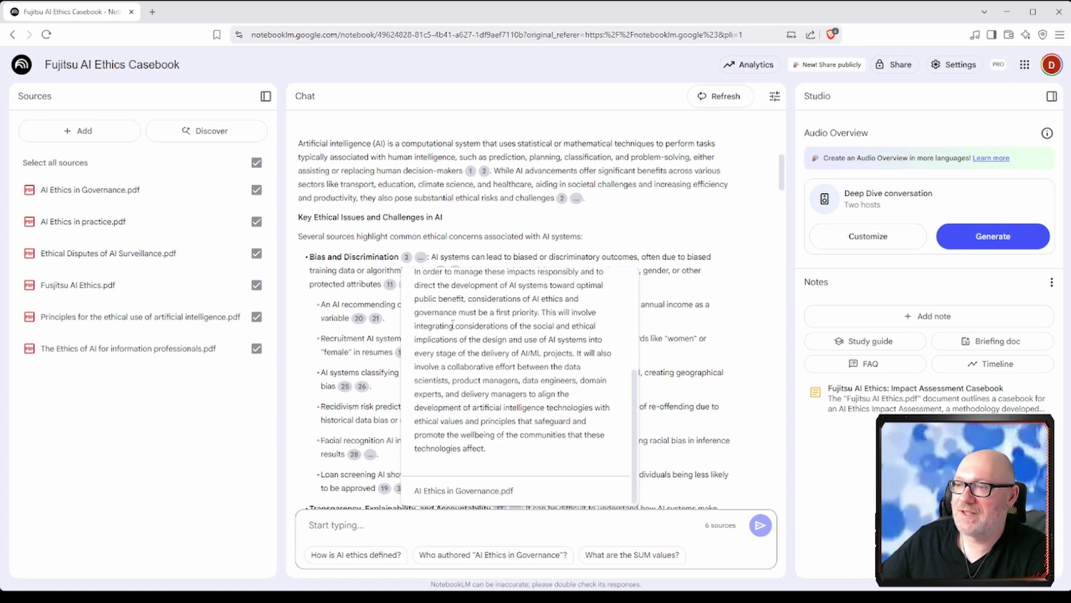
{"action": "scroll", "coordinate": [350, 392], "scroll_direction": "down", "scroll_amount": 2}
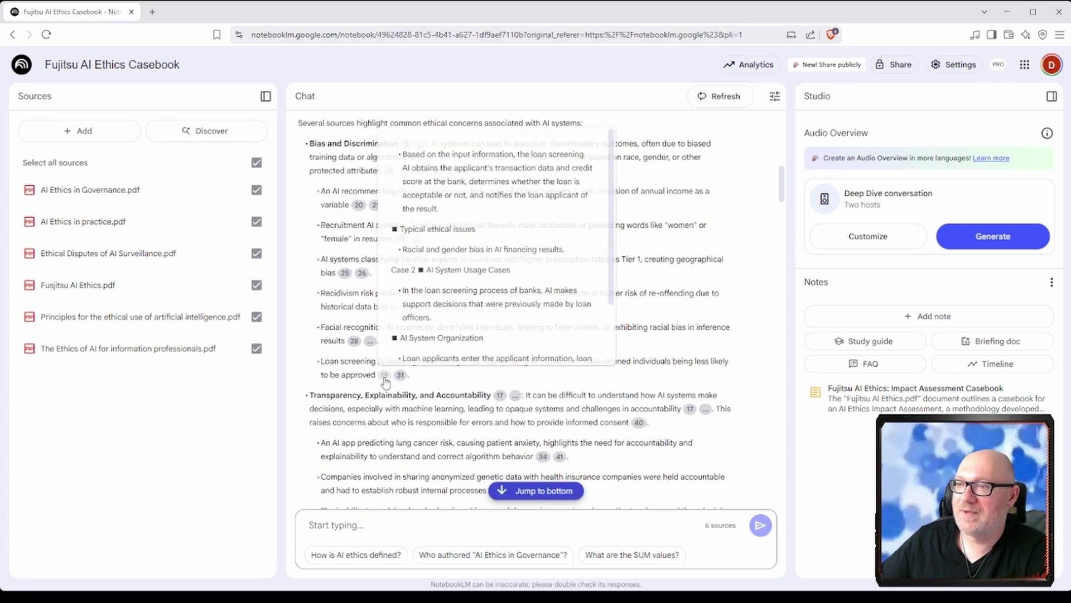
{"action": "left_click", "coordinate": [385, 375]}
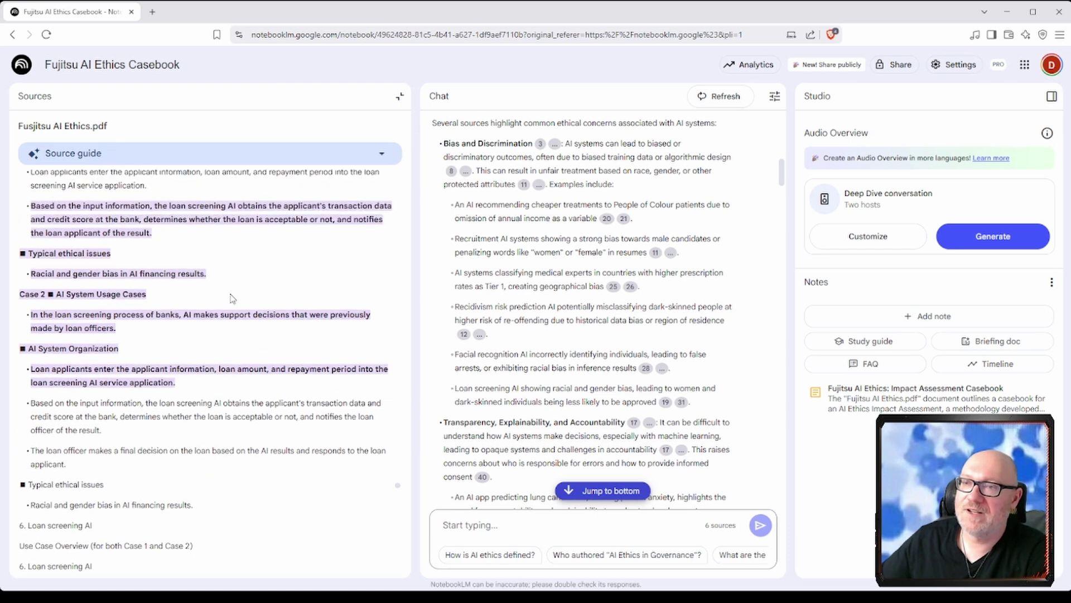
{"action": "left_click", "coordinate": [398, 99]}
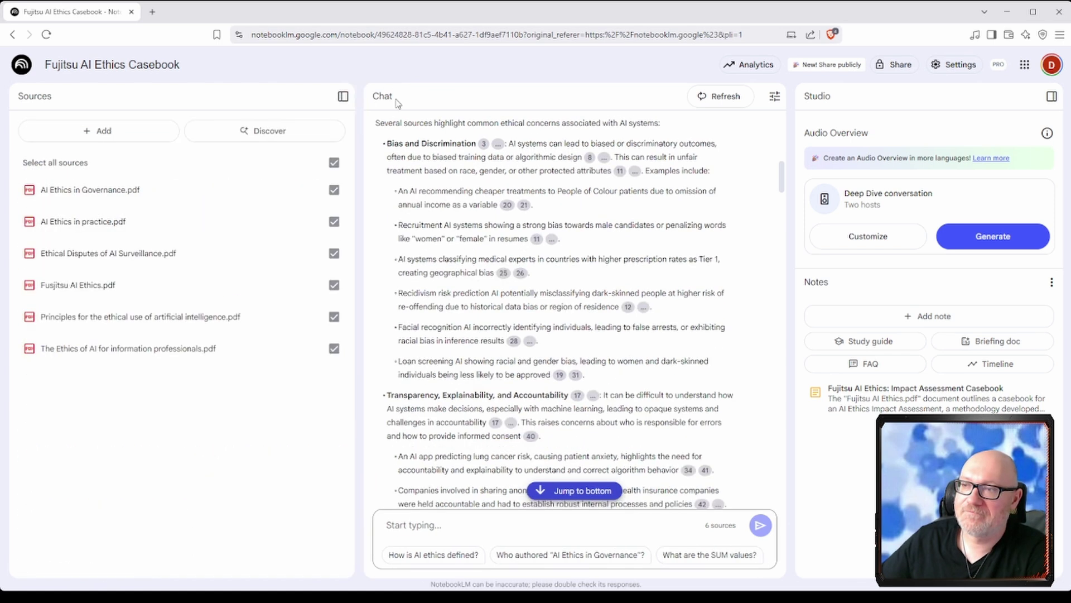
Step: Ask the chat "Please compare the approach to AI ethics in the public and private sectors."
{"action": "scroll", "coordinate": [719, 284], "scroll_direction": "down", "scroll_amount": 5}
{"action": "left_click_drag", "start_coordinate": [781, 220], "coordinate": [786, 508]}
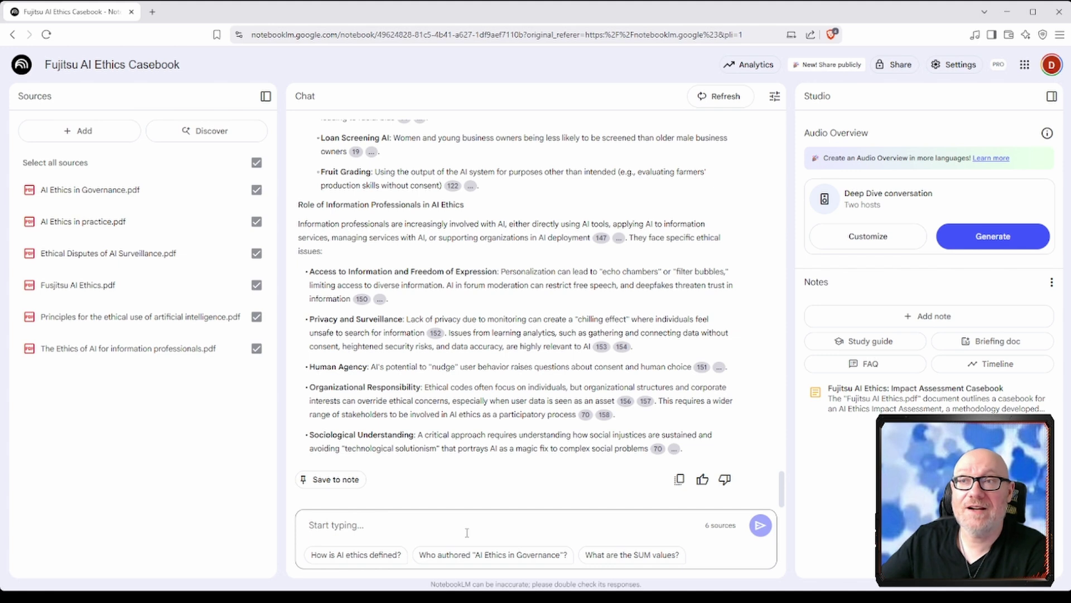
{"action": "type", "text": "Please compare the approach to AI ethics in the public and private sectors."}
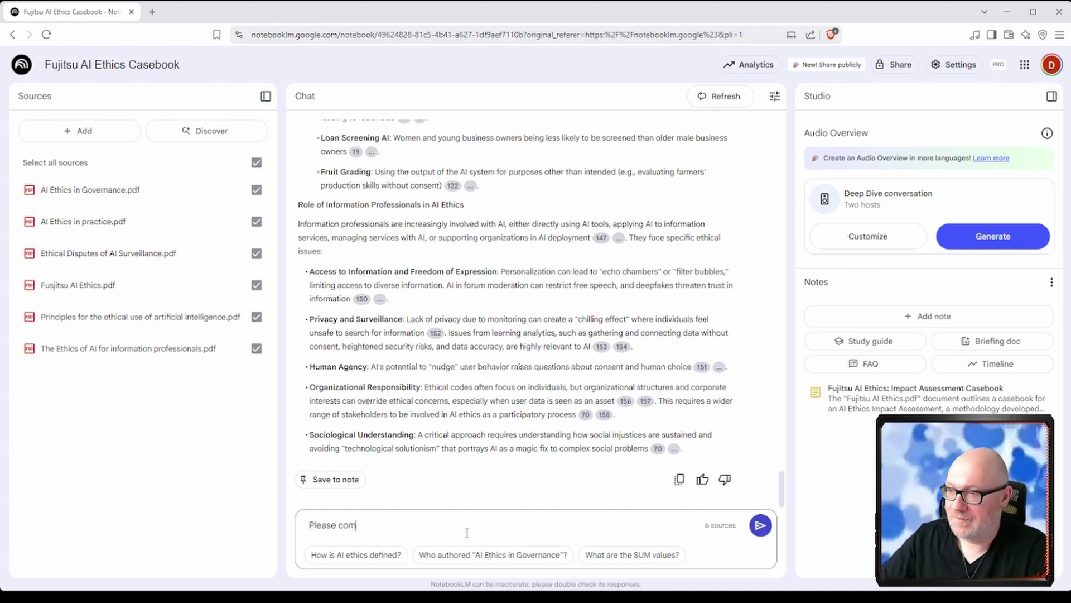
{"action": "key", "text": "Return"}
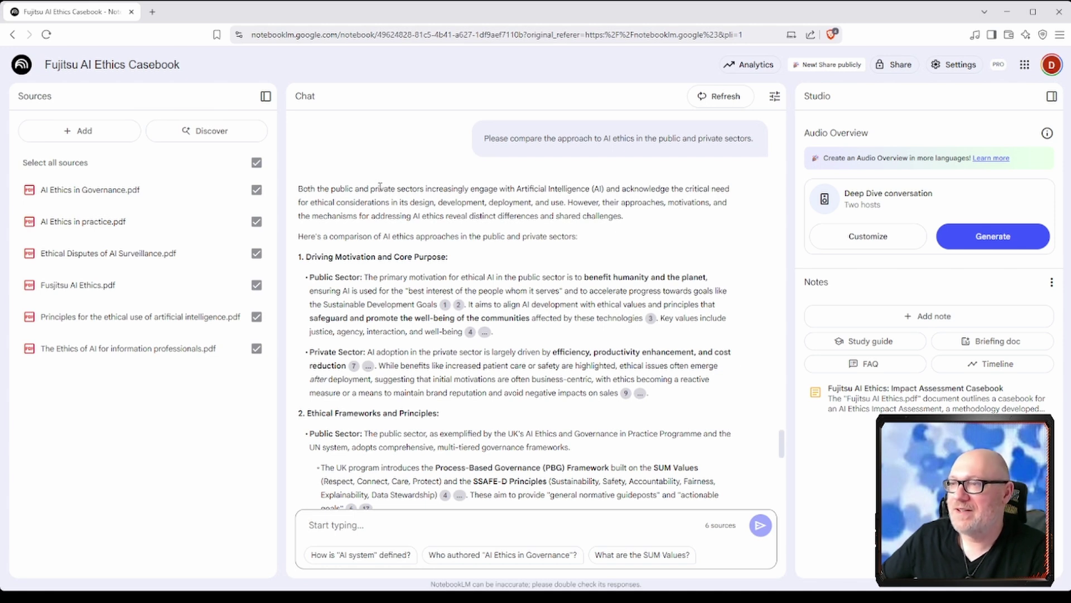
Step: Examine the public versus private sector comparison from its core purpose section through to the closing summary and back
{"action": "scroll", "coordinate": [593, 231], "scroll_direction": "down", "scroll_amount": 3}
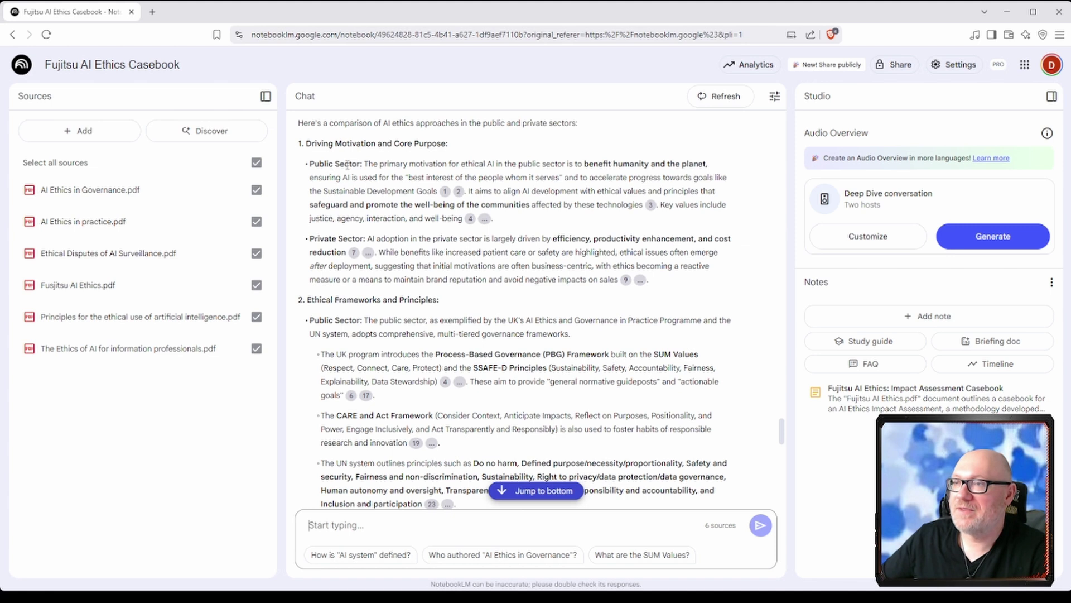
{"action": "scroll", "coordinate": [563, 279], "scroll_direction": "down", "scroll_amount": 4}
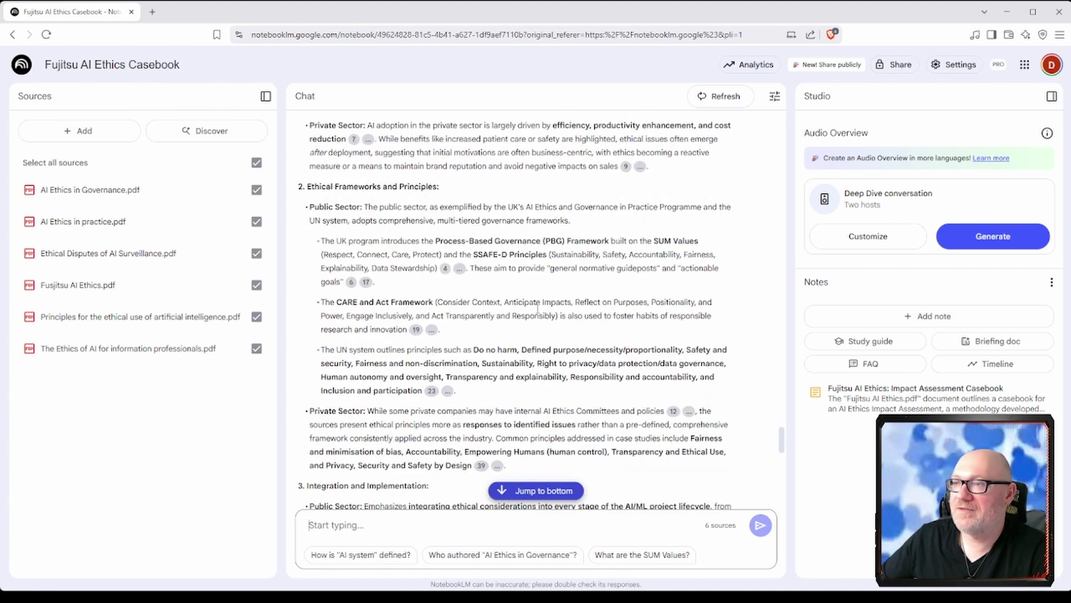
{"action": "scroll", "coordinate": [538, 308], "scroll_direction": "down", "scroll_amount": 8}
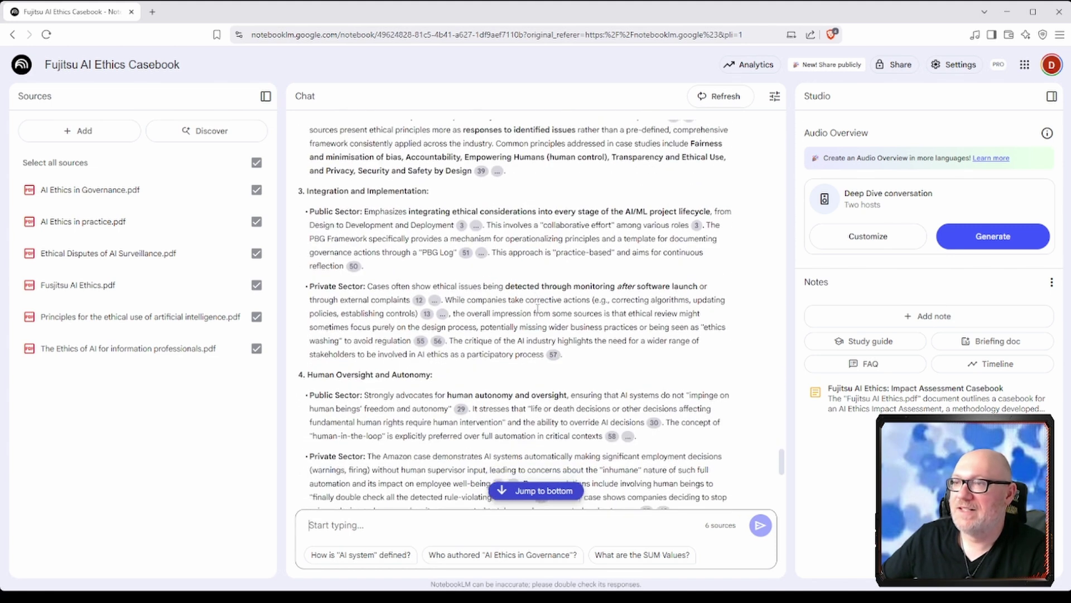
{"action": "scroll", "coordinate": [538, 309], "scroll_direction": "down", "scroll_amount": 7}
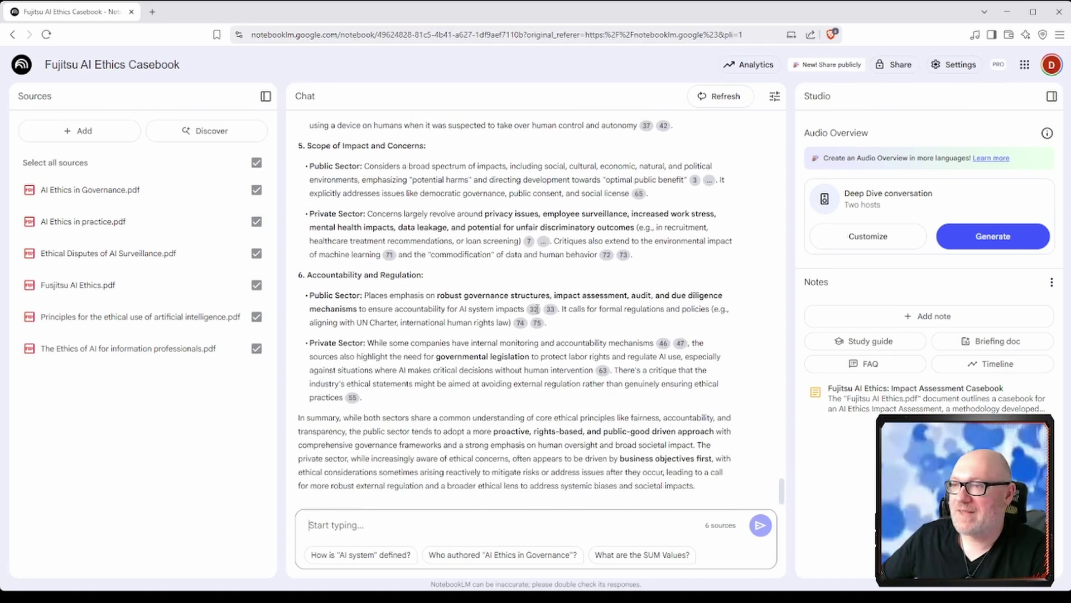
{"action": "scroll", "coordinate": [537, 319], "scroll_direction": "down", "scroll_amount": 1}
{"action": "scroll", "coordinate": [511, 402], "scroll_direction": "up", "scroll_amount": 4}
{"action": "scroll", "coordinate": [511, 403], "scroll_direction": "up", "scroll_amount": 12}
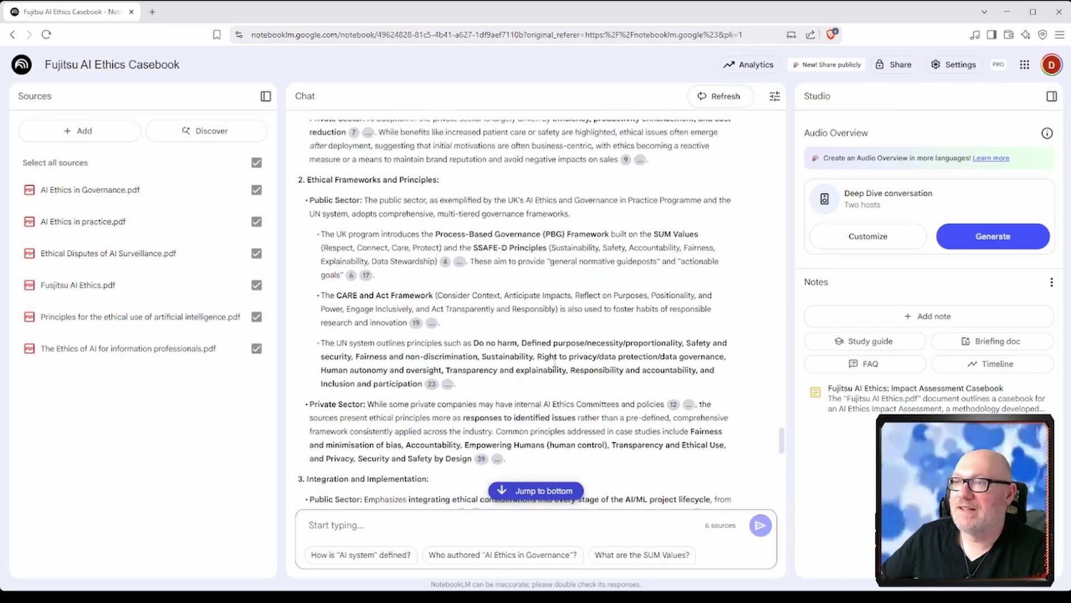
{"action": "scroll", "coordinate": [385, 259], "scroll_direction": "up", "scroll_amount": 3}
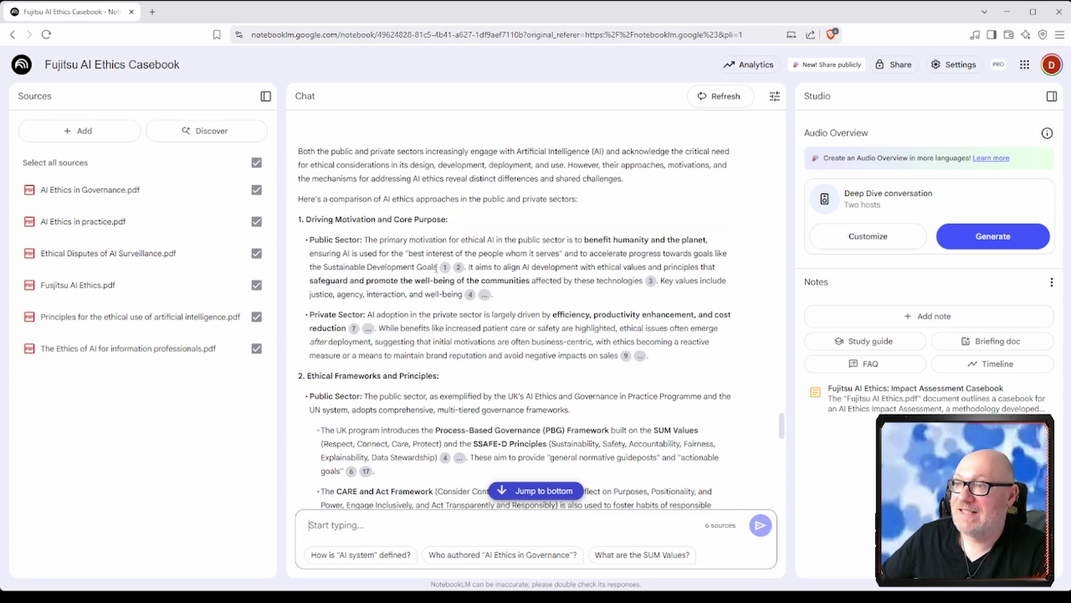
Step: Check citation 9 on private sector brand reputation and sales against its highlighted source passage, and close the source
{"action": "mouse_move", "coordinate": [461, 270]}
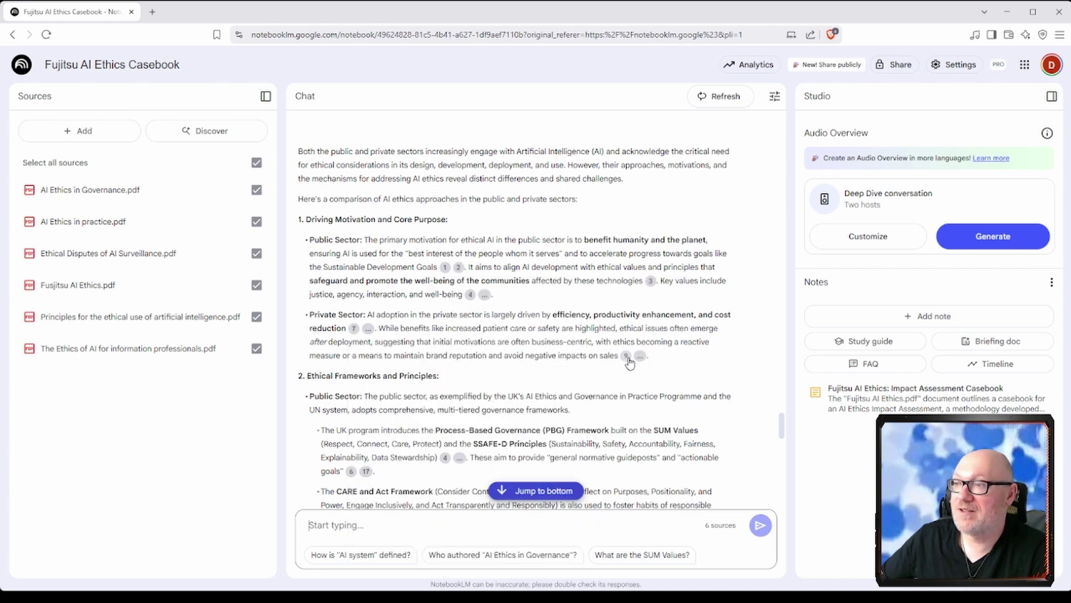
{"action": "mouse_move", "coordinate": [627, 358]}
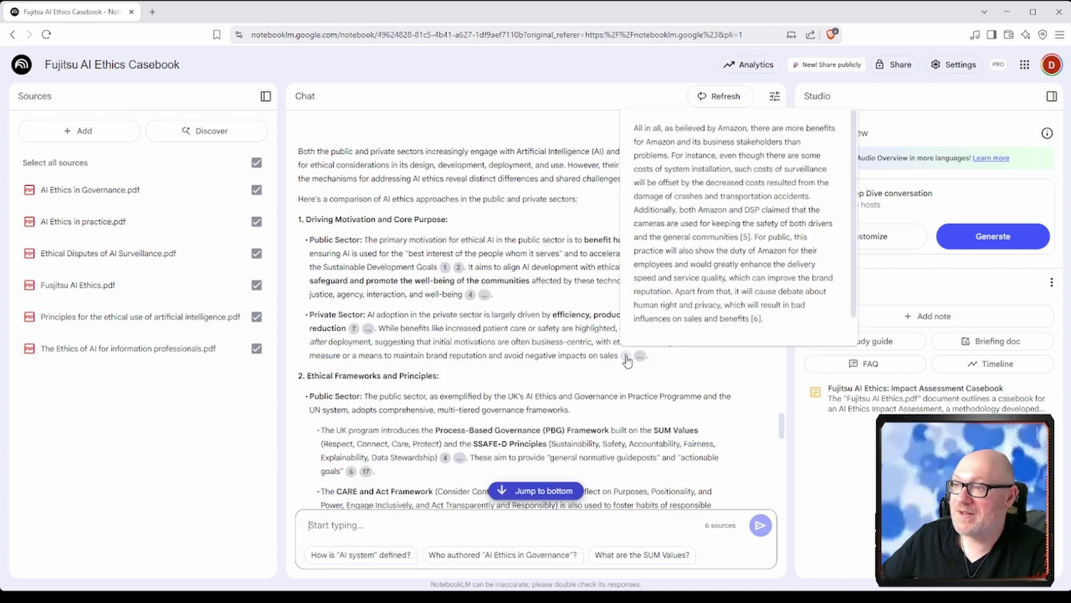
{"action": "left_click", "coordinate": [626, 358]}
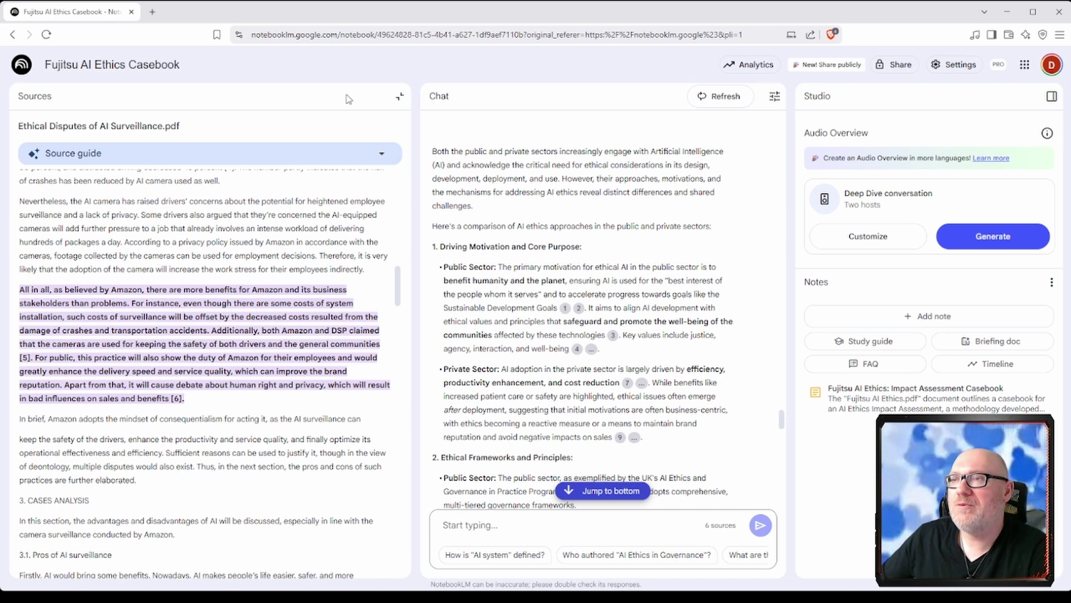
{"action": "left_click", "coordinate": [399, 97]}
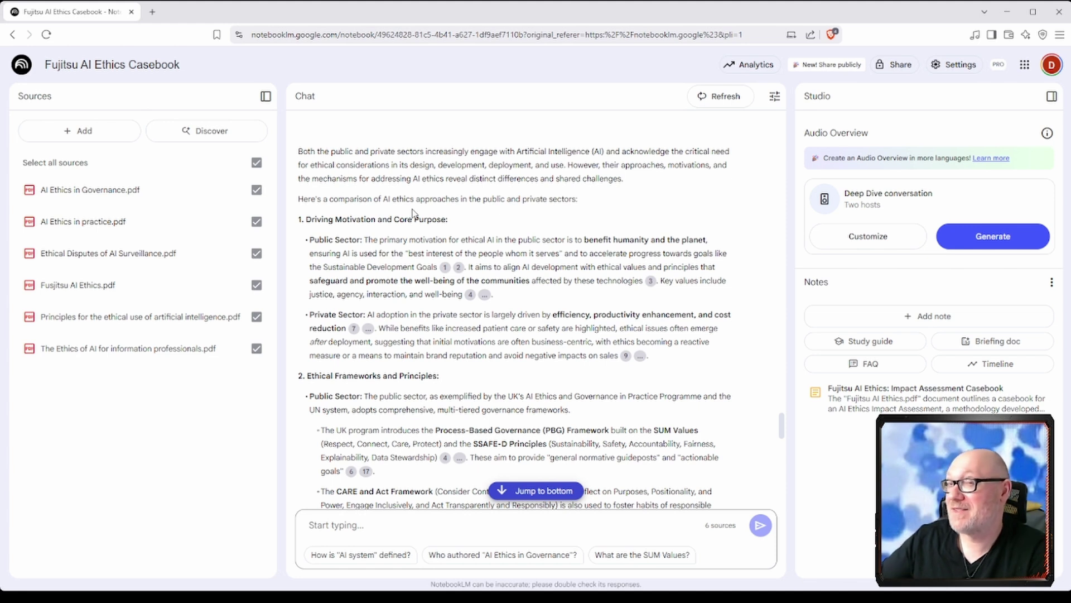
Step: Generate a study guide from the sources, review its note from the quiz through the essay questions, and close it
{"action": "scroll", "coordinate": [453, 215], "scroll_direction": "down", "scroll_amount": 1}
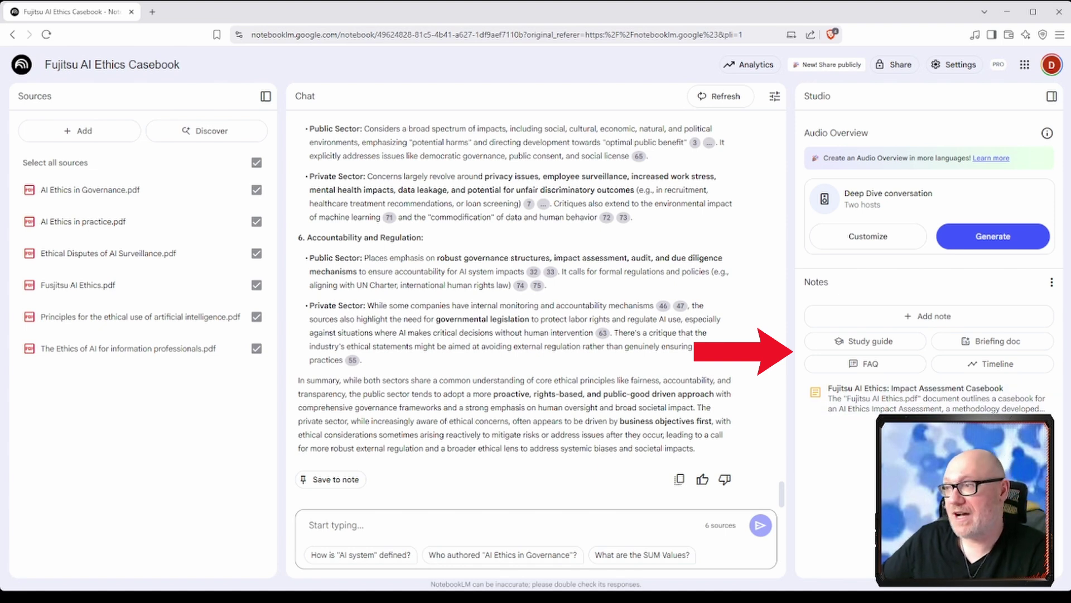
{"action": "left_click", "coordinate": [851, 347]}
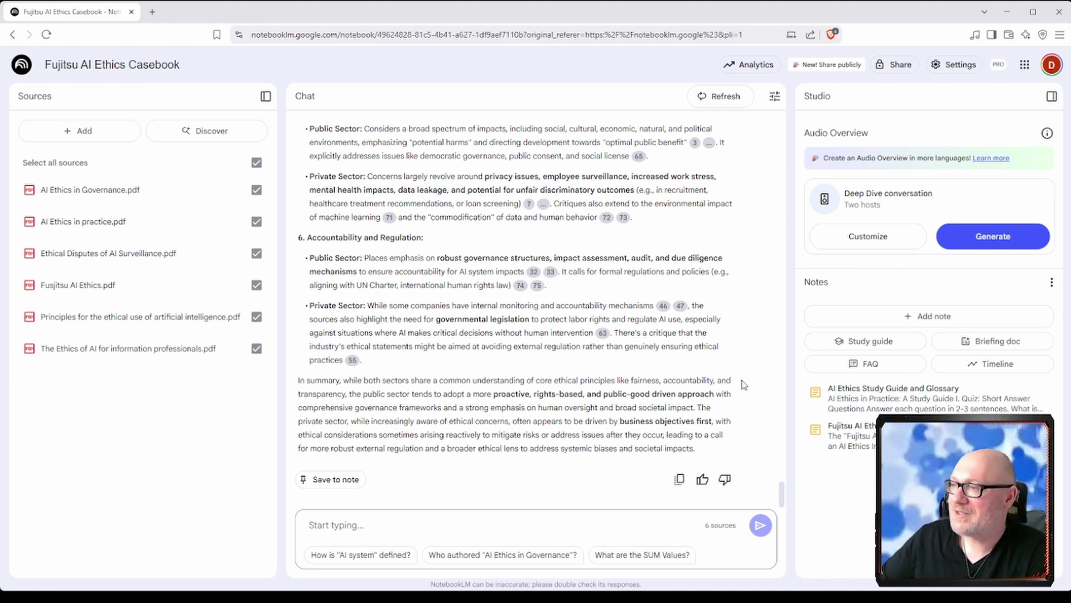
{"action": "left_click", "coordinate": [867, 407]}
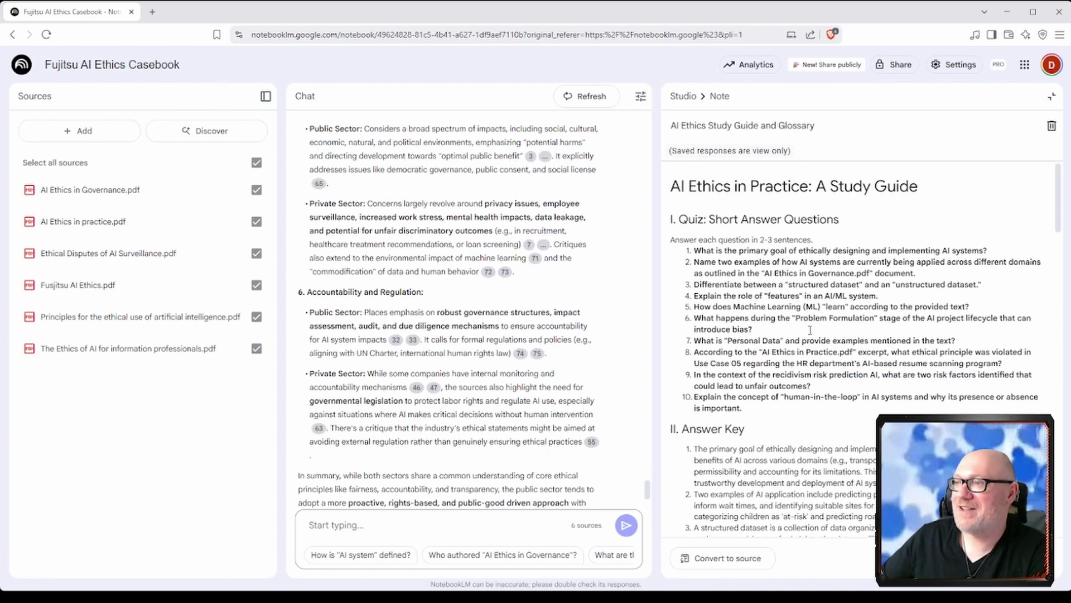
{"action": "scroll", "coordinate": [810, 329], "scroll_direction": "down", "scroll_amount": 1}
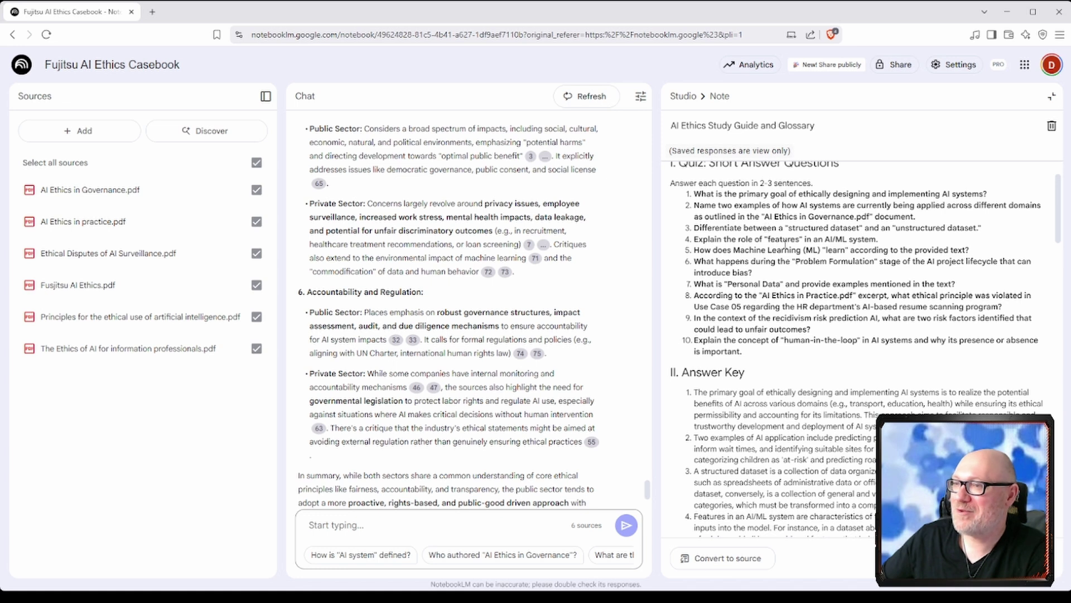
{"action": "scroll", "coordinate": [808, 284], "scroll_direction": "down", "scroll_amount": 2}
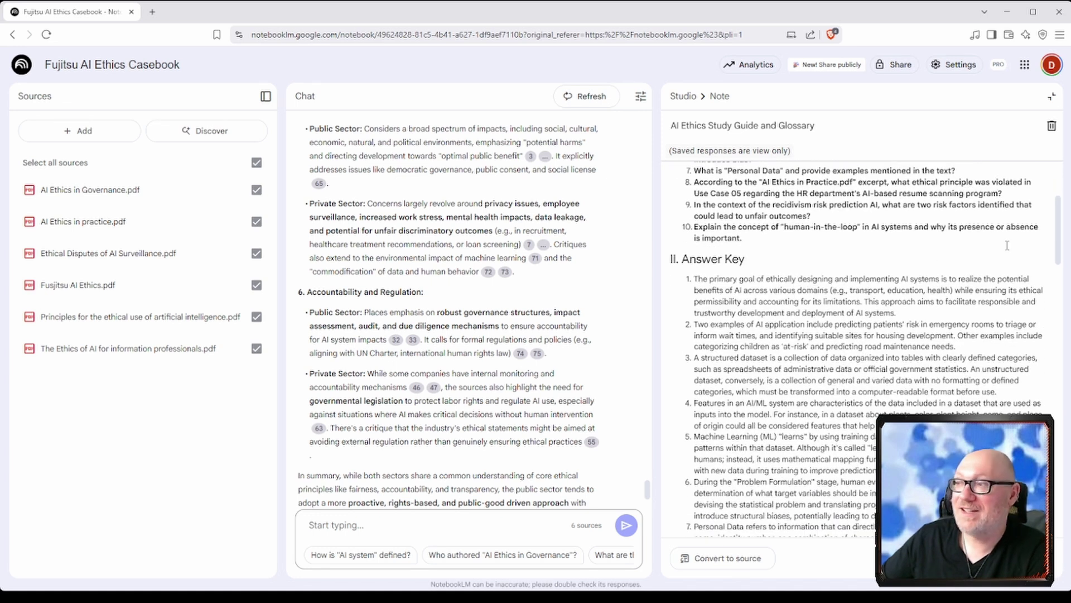
{"action": "left_click_drag", "start_coordinate": [1059, 251], "coordinate": [1067, 358]}
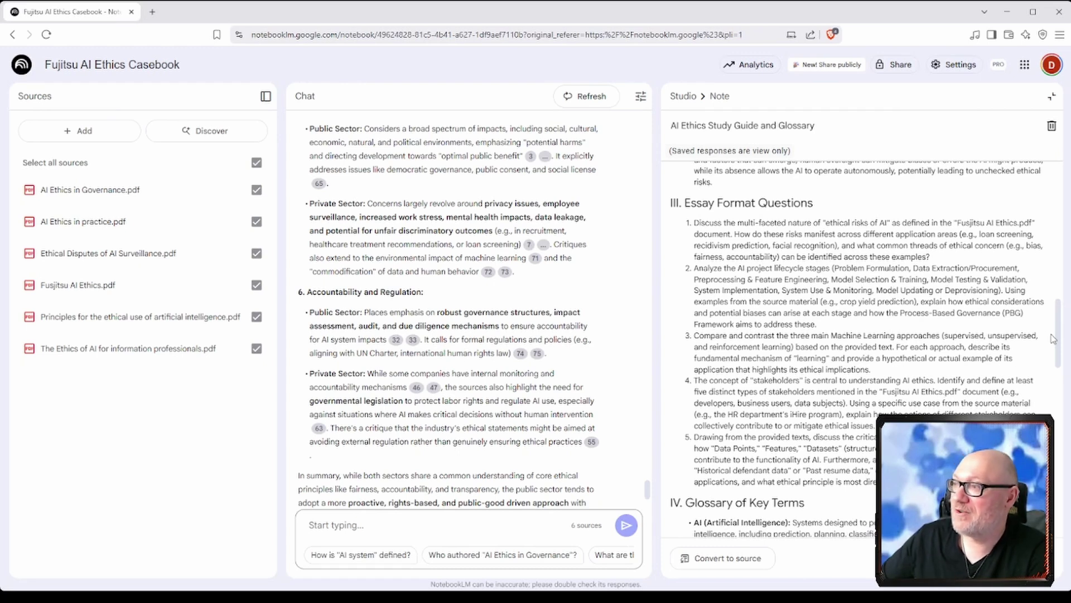
{"action": "left_click_drag", "start_coordinate": [1062, 342], "coordinate": [1058, 184]}
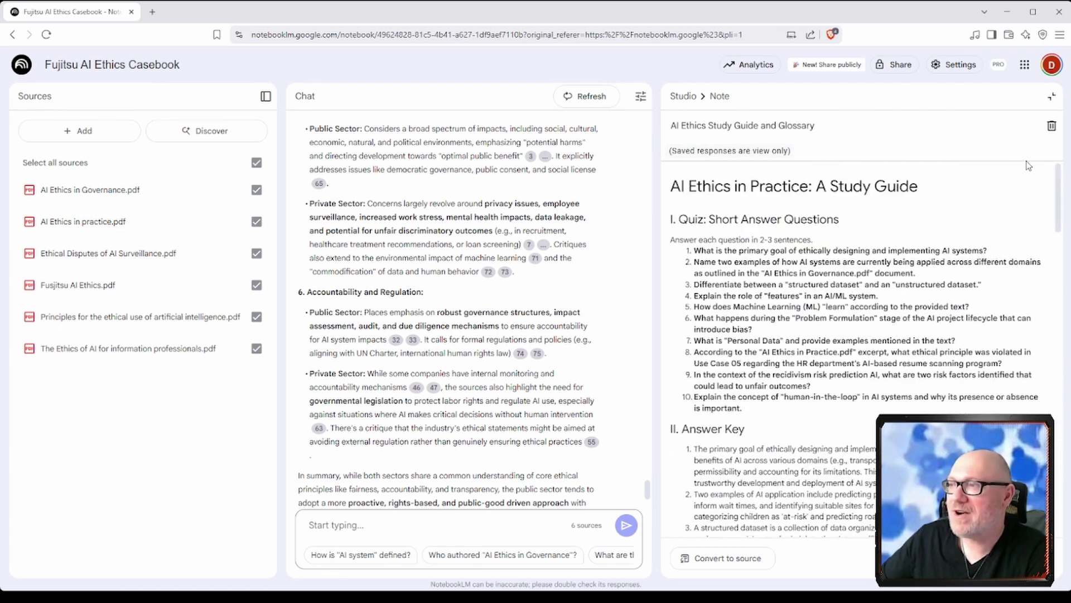
{"action": "left_click", "coordinate": [1052, 97]}
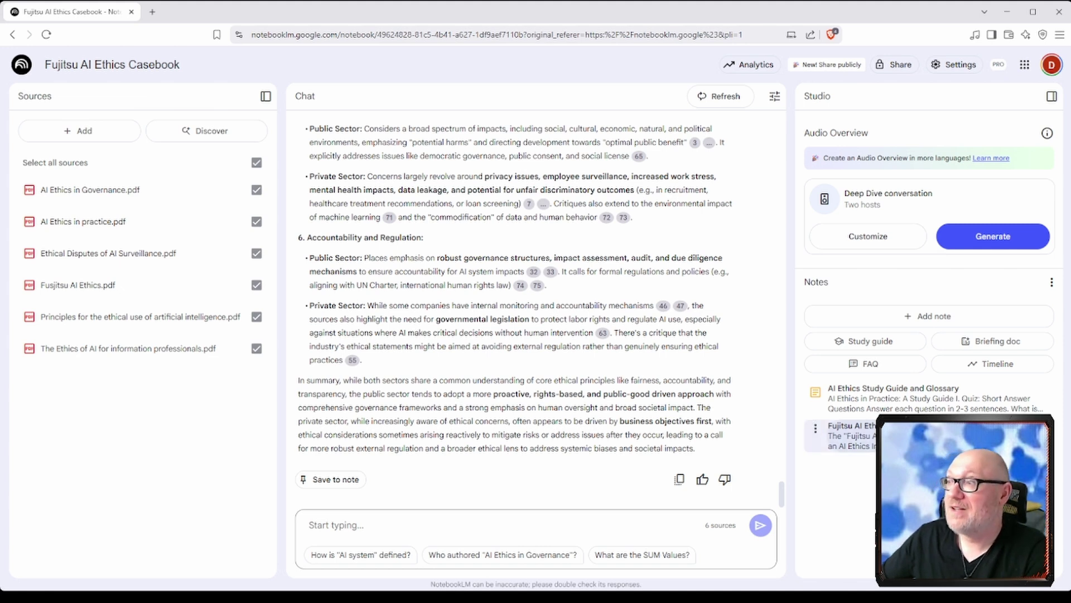
Step: Generate a briefing doc from the sources and read through the resulting note
{"action": "left_click", "coordinate": [1018, 342]}
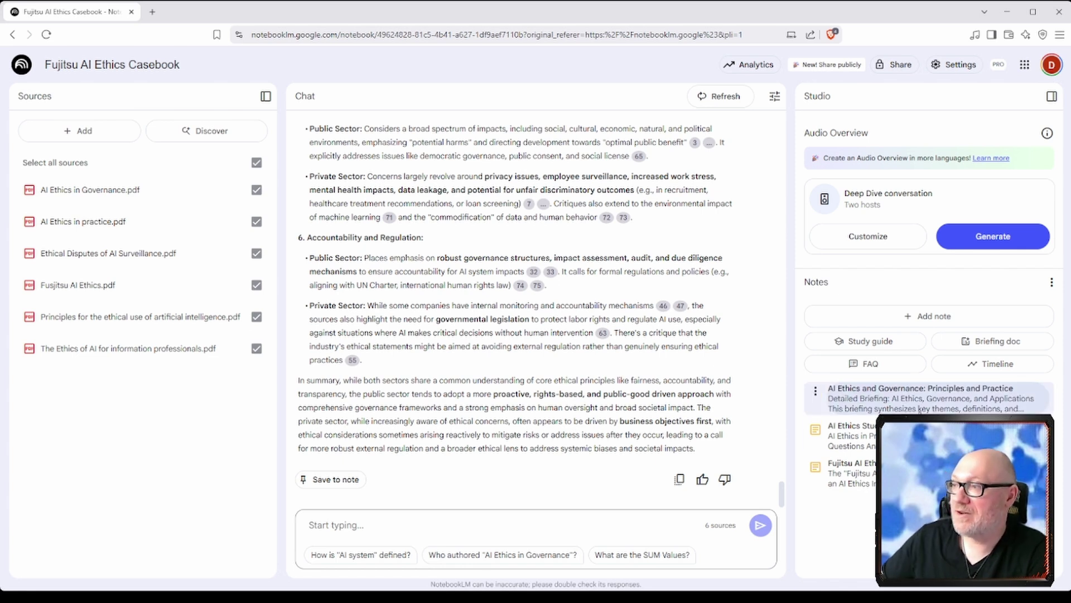
{"action": "left_click", "coordinate": [919, 409]}
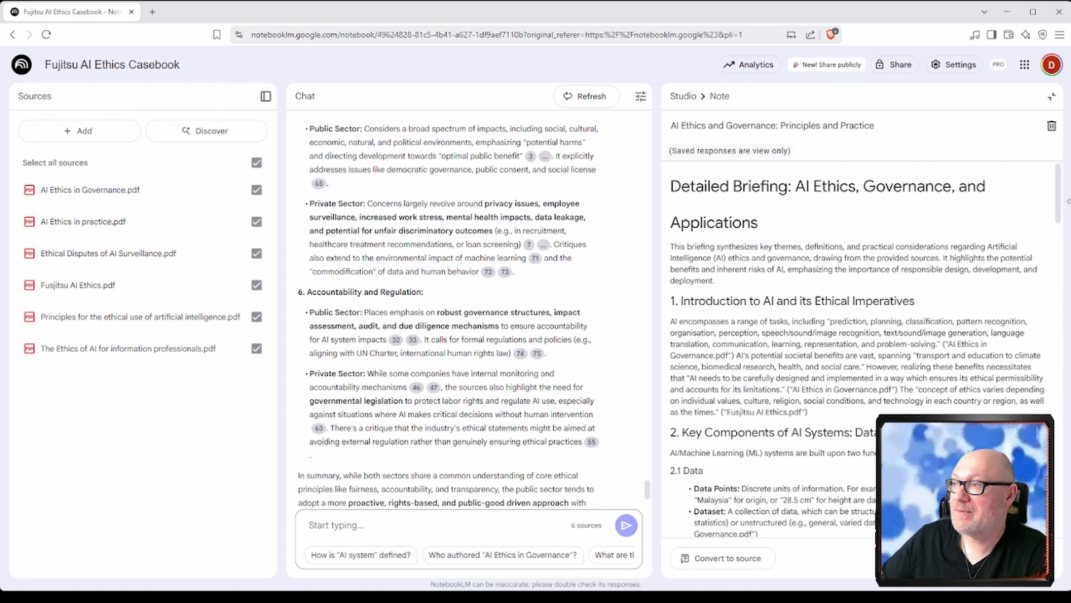
{"action": "scroll", "coordinate": [1061, 193], "scroll_direction": "down", "scroll_amount": 2}
{"action": "left_click_drag", "start_coordinate": [1061, 193], "coordinate": [1065, 352]}
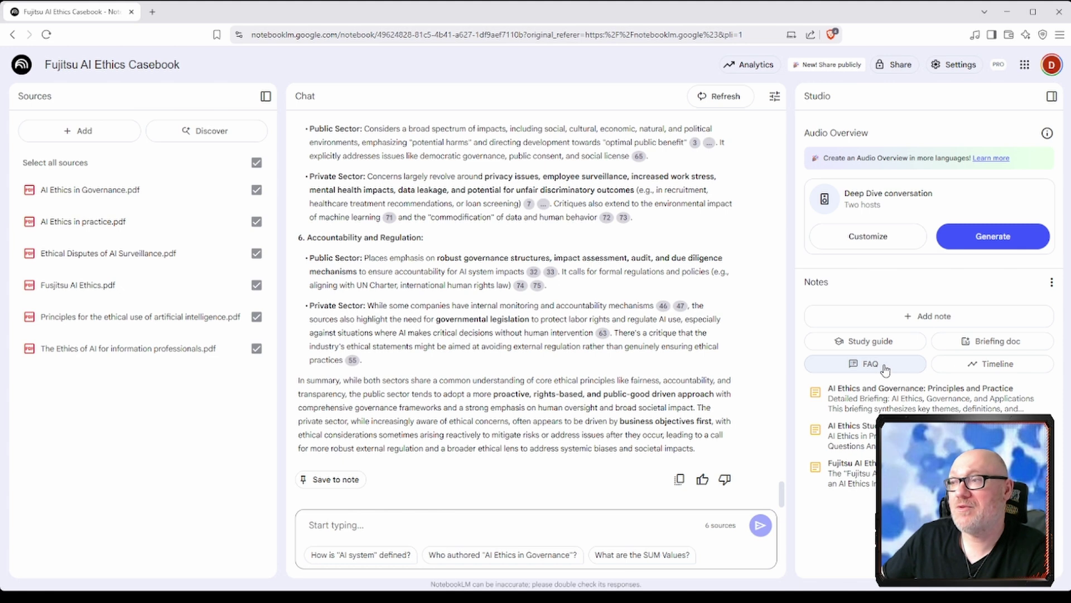
Step: Generate an FAQ from the sources, review its questions and answers through the AI lifecycle phases, and close the note
{"action": "left_click", "coordinate": [884, 368]}
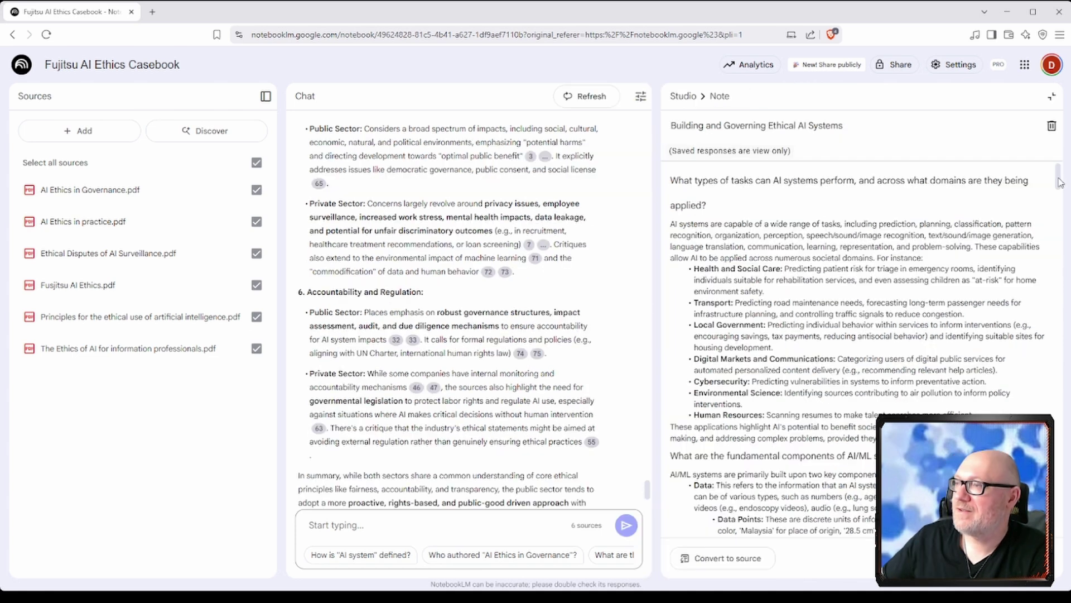
{"action": "left_click_drag", "start_coordinate": [1059, 184], "coordinate": [1067, 211]}
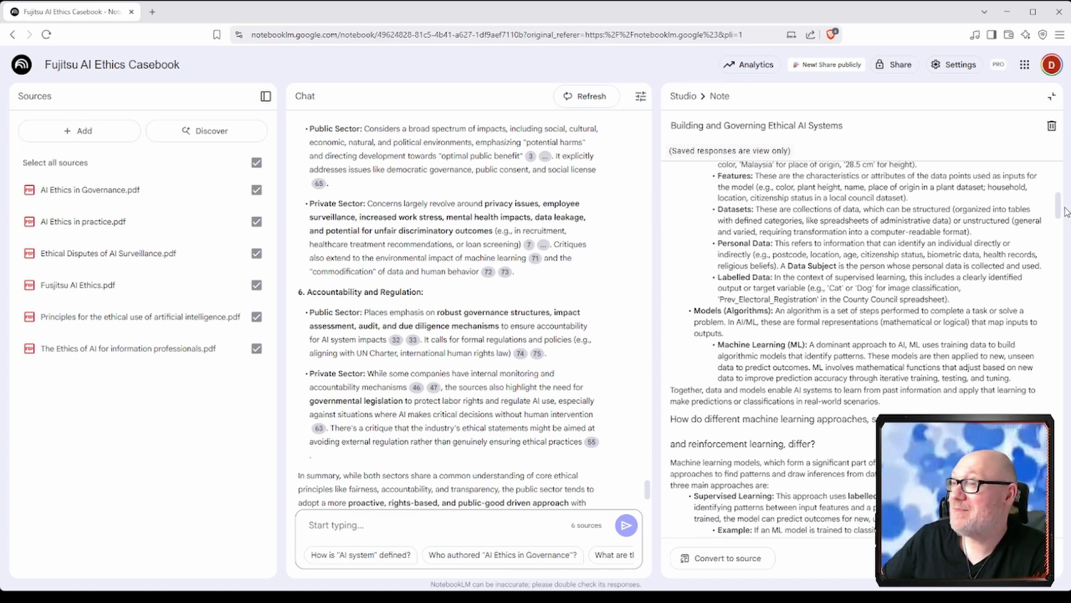
{"action": "left_click_drag", "start_coordinate": [1066, 211], "coordinate": [1056, 489]}
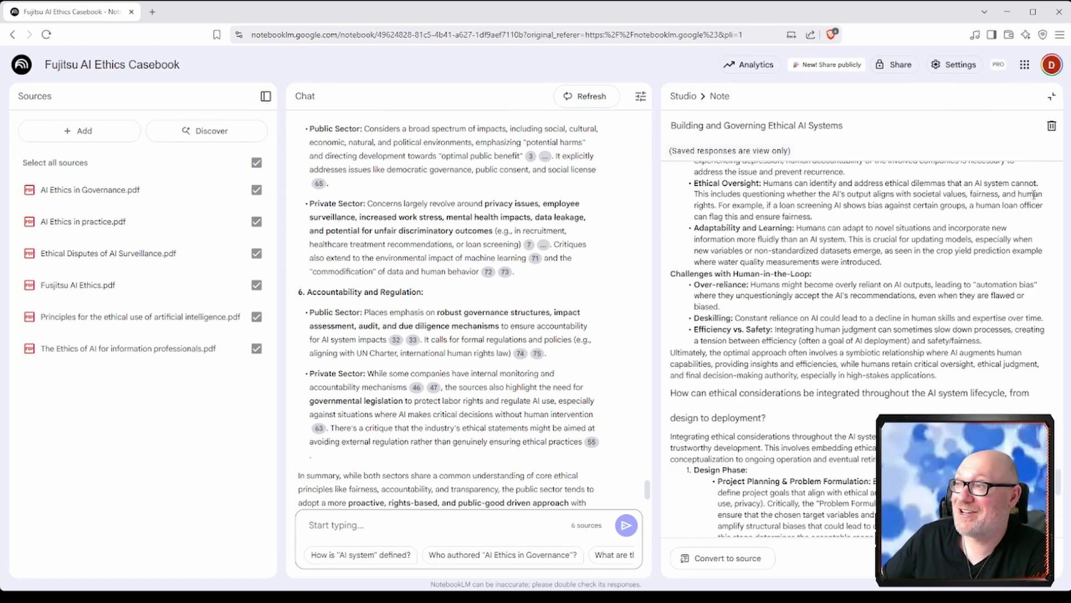
{"action": "scroll", "coordinate": [872, 346], "scroll_direction": "down", "scroll_amount": 6}
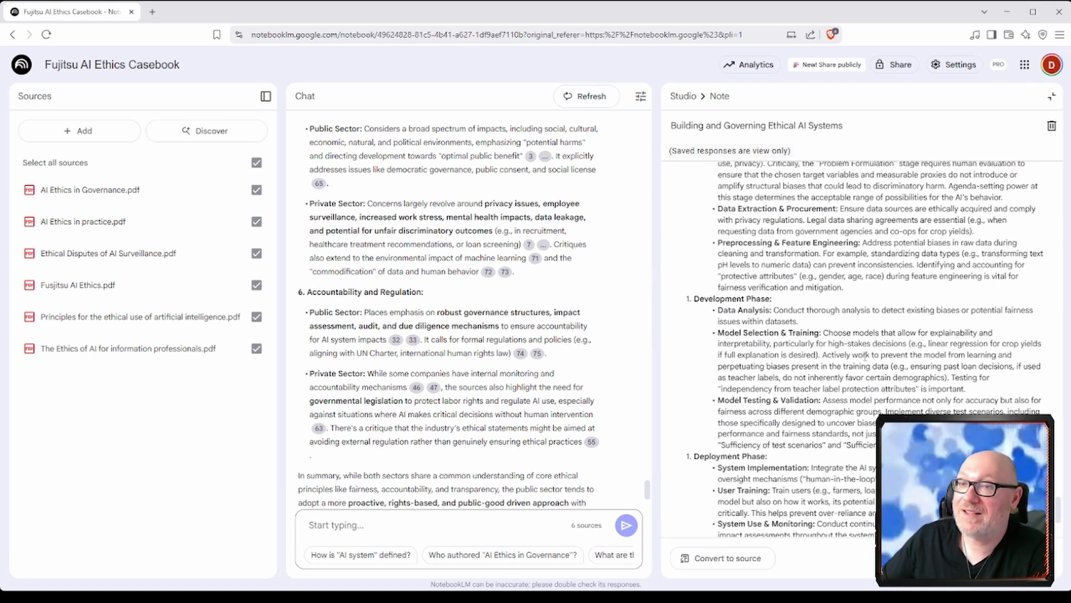
{"action": "left_click", "coordinate": [1050, 96]}
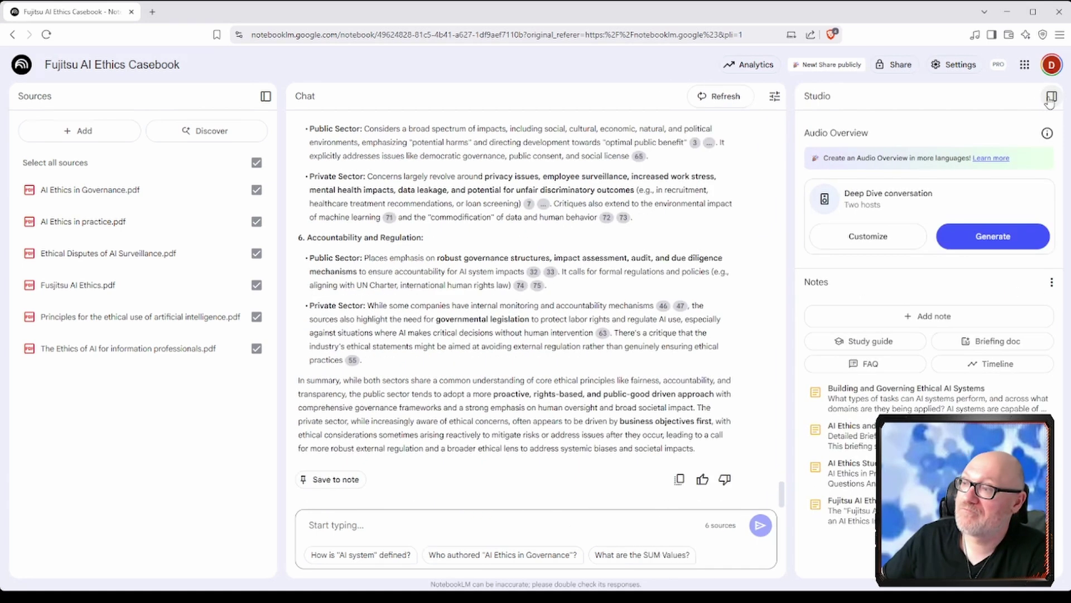
Step: Generate a timeline from the sources, review its detailed events and cast of characters, and close the note
{"action": "left_click", "coordinate": [980, 371]}
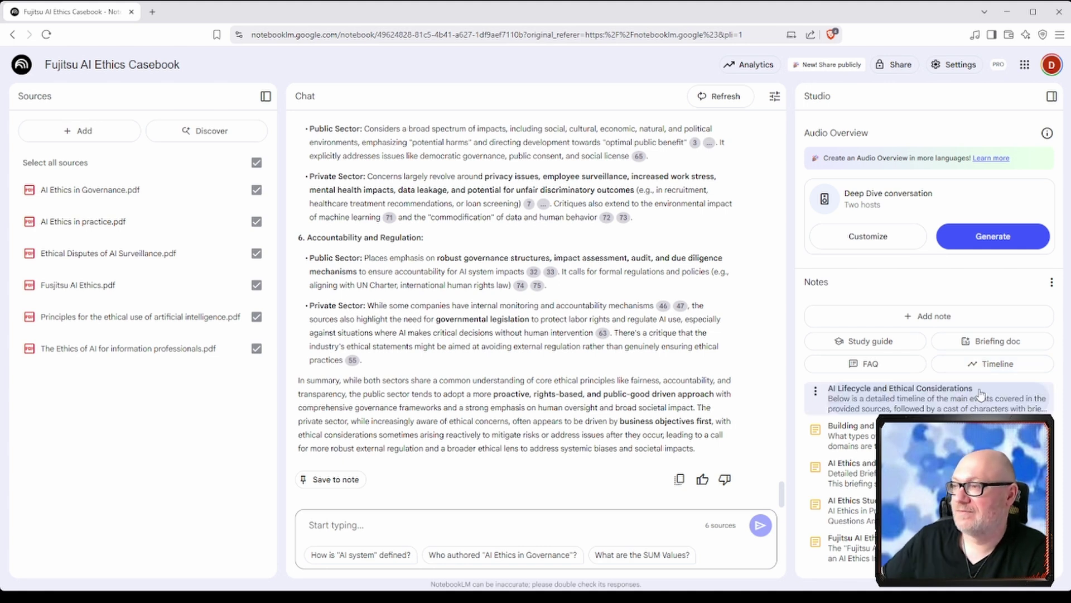
{"action": "left_click", "coordinate": [999, 397]}
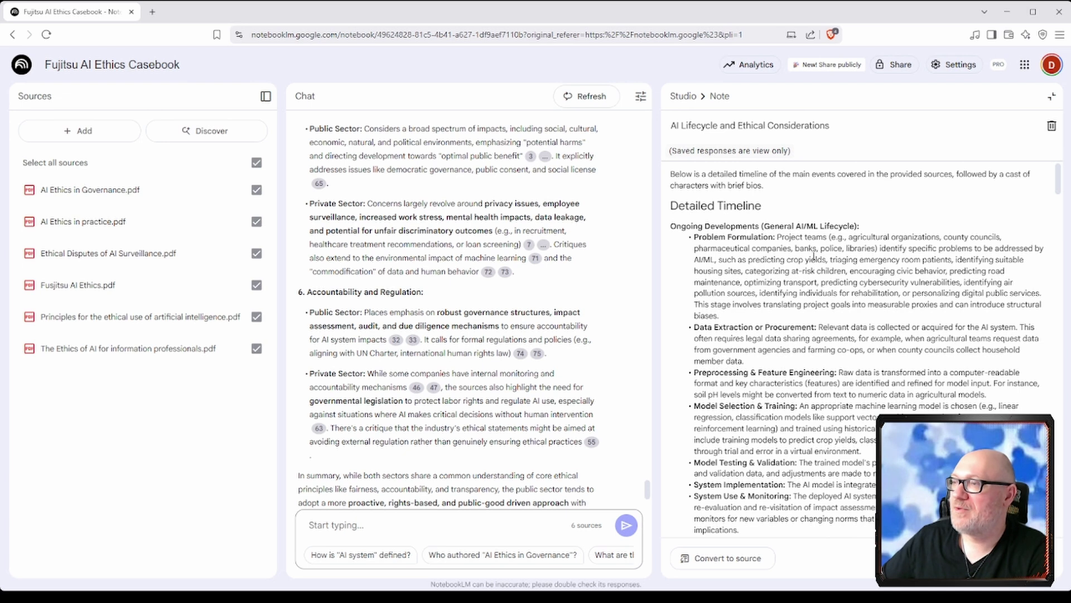
{"action": "scroll", "coordinate": [918, 245], "scroll_direction": "down", "scroll_amount": 5}
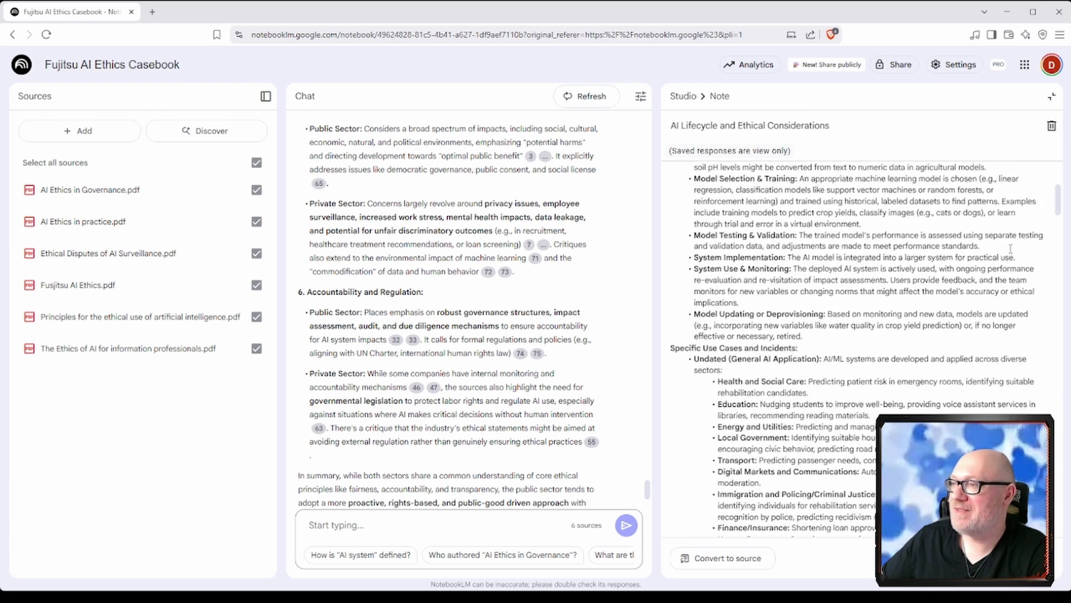
{"action": "scroll", "coordinate": [1054, 224], "scroll_direction": "down", "scroll_amount": 10}
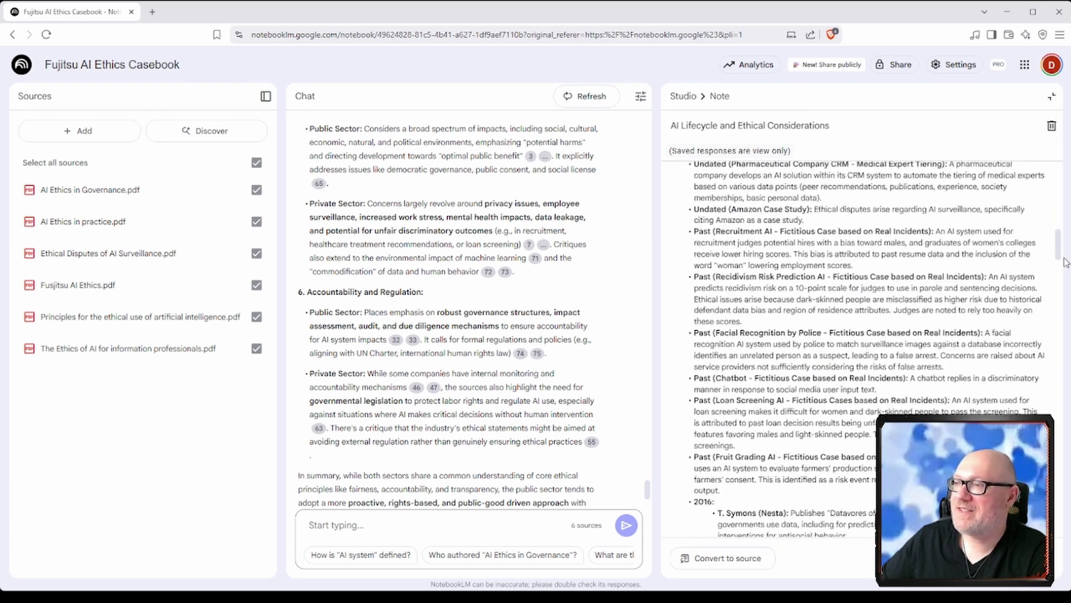
{"action": "scroll", "coordinate": [751, 217], "scroll_direction": "down", "scroll_amount": 4}
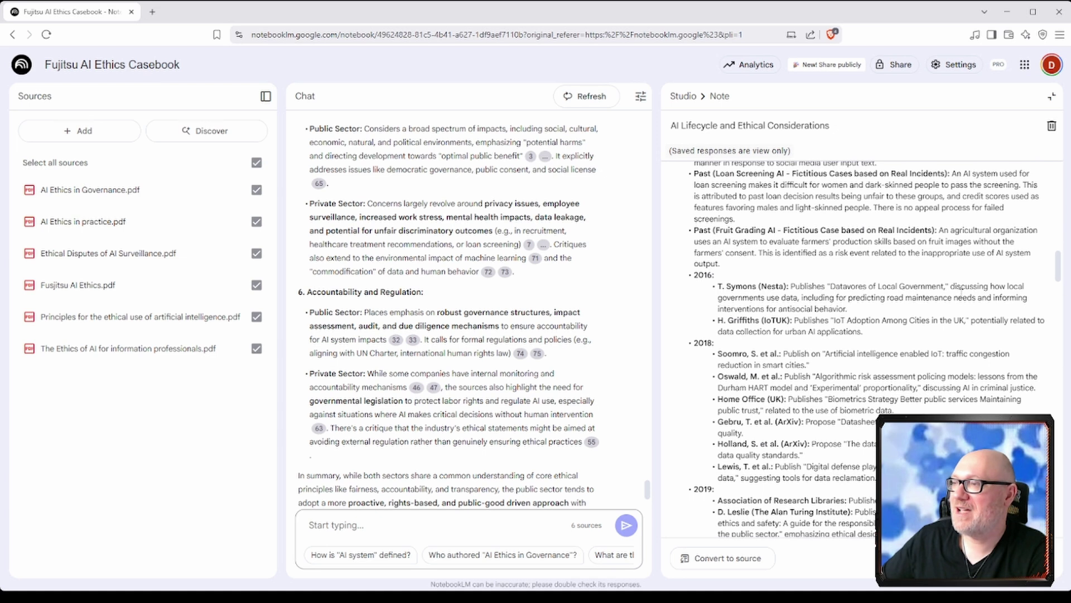
{"action": "scroll", "coordinate": [725, 215], "scroll_direction": "up", "scroll_amount": 1}
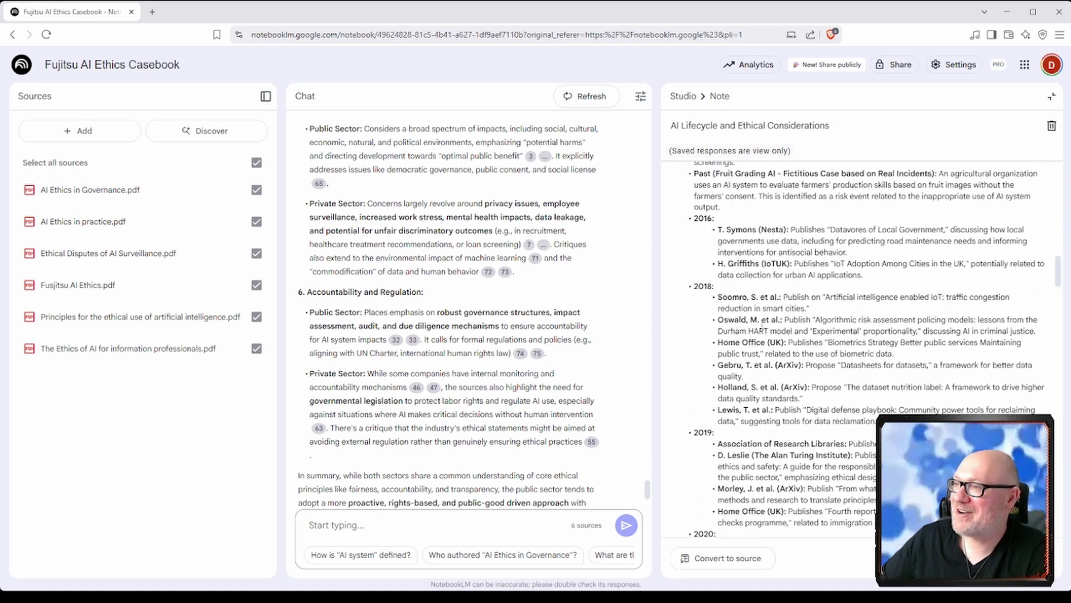
{"action": "scroll", "coordinate": [760, 314], "scroll_direction": "down", "scroll_amount": 5}
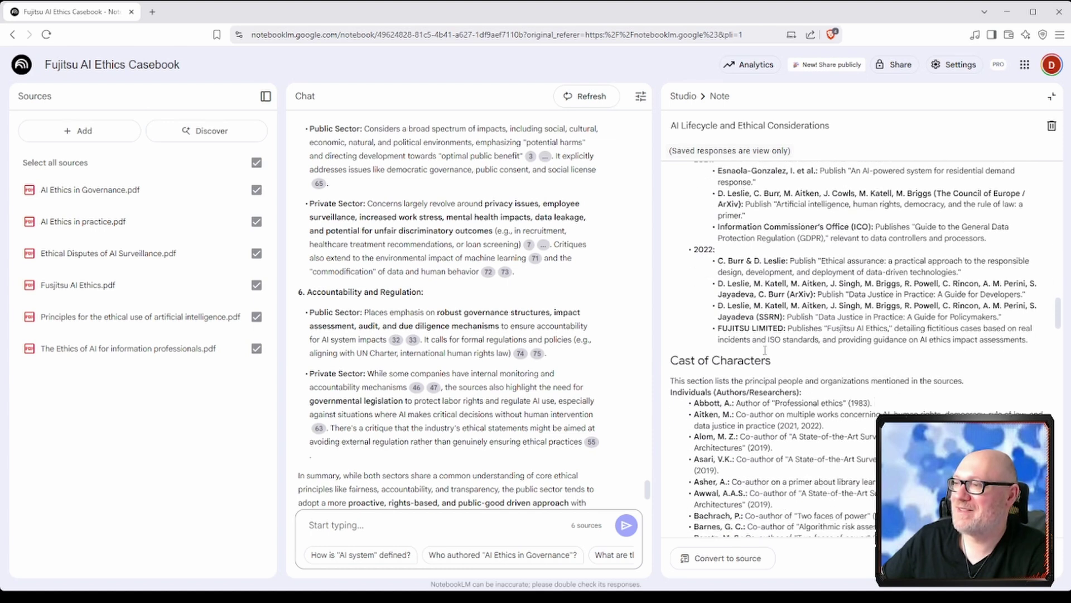
{"action": "scroll", "coordinate": [765, 350], "scroll_direction": "down", "scroll_amount": 2}
{"action": "scroll", "coordinate": [765, 351], "scroll_direction": "down", "scroll_amount": 1}
{"action": "scroll", "coordinate": [765, 349], "scroll_direction": "down", "scroll_amount": 4}
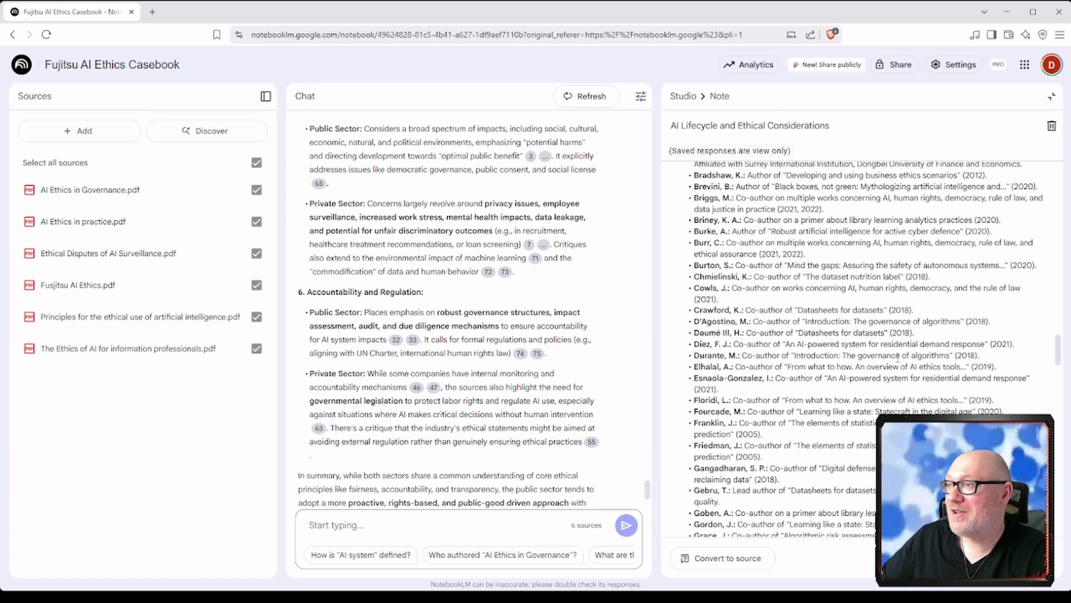
{"action": "left_click", "coordinate": [1052, 97]}
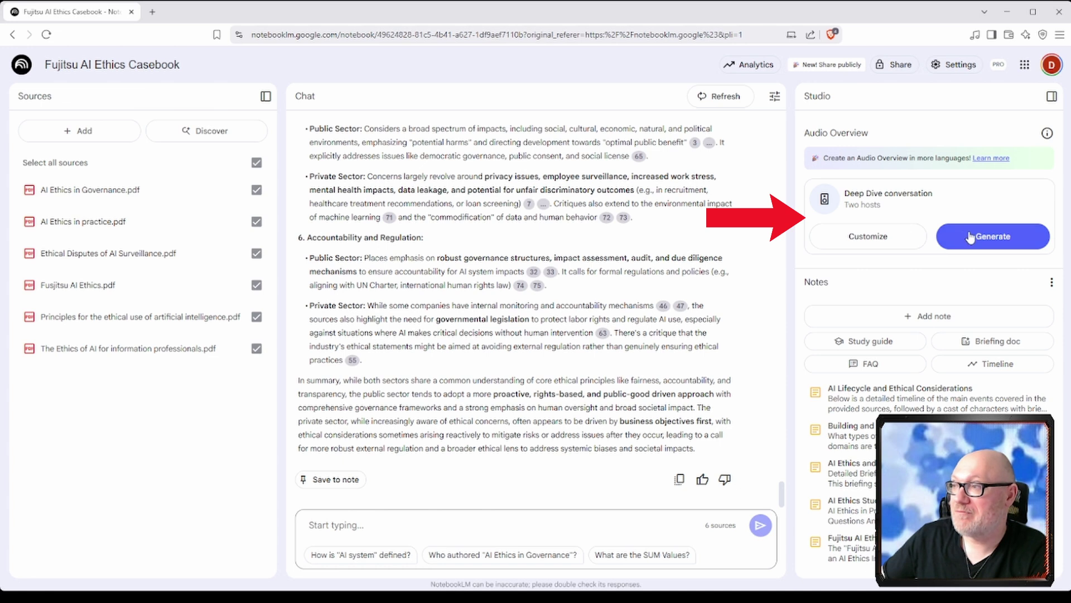
Step: Generate a customized Audio Overview with the Shorter length and the host focus "Focus on AI applications in local government."
{"action": "left_click", "coordinate": [892, 241]}
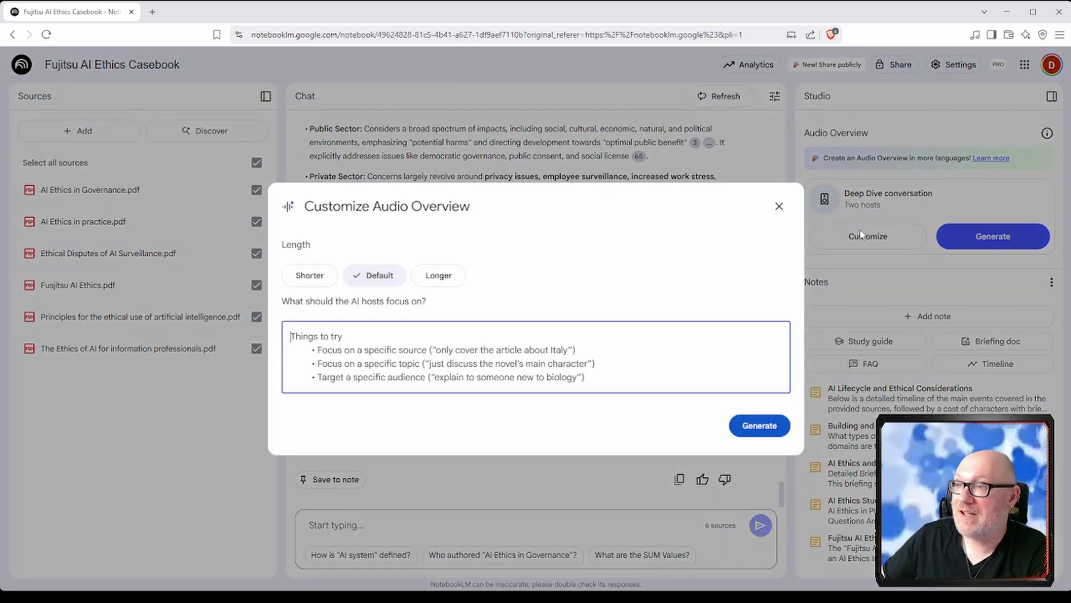
{"action": "left_click", "coordinate": [327, 283]}
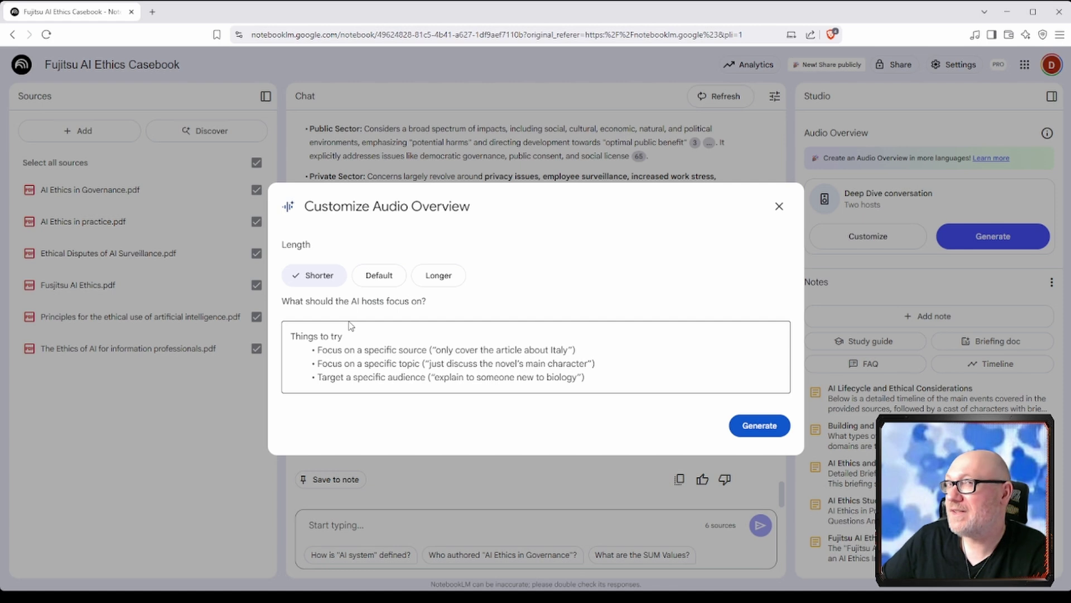
{"action": "left_click", "coordinate": [591, 376]}
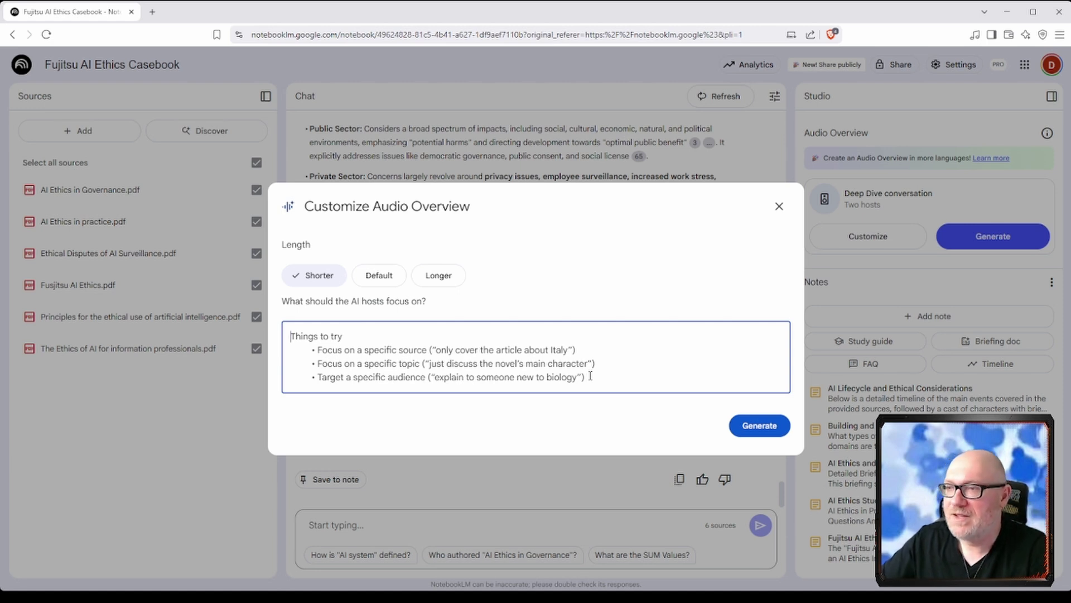
{"action": "type", "text": "Focus on"}
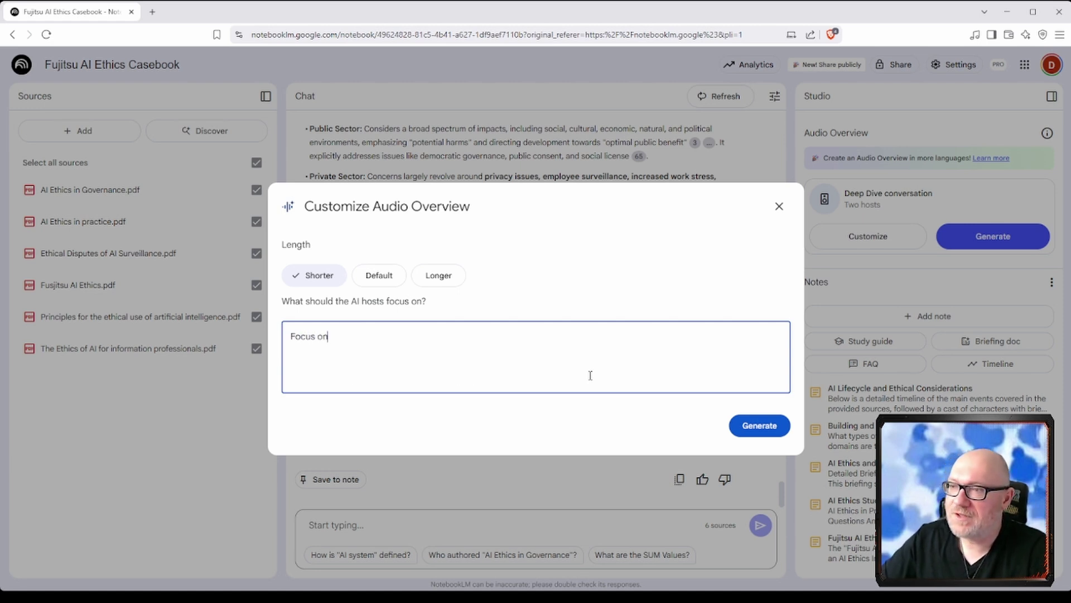
{"action": "type", "text": " AI applications in cl"}
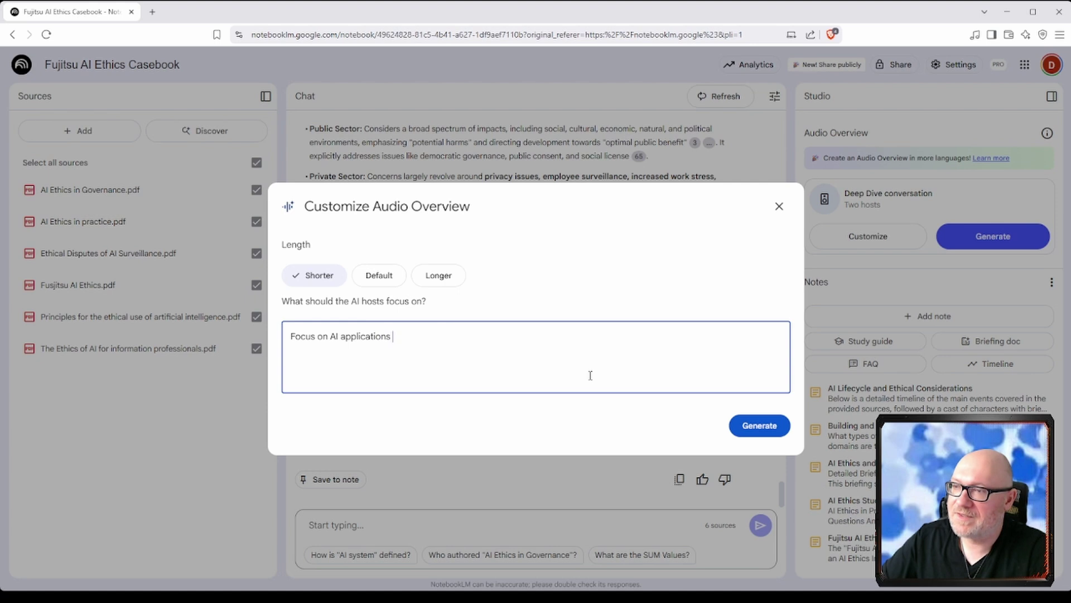
{"action": "key", "text": "BackSpace"}
{"action": "key", "text": "BackSpace"}
{"action": "type", "text": "lpocal"}
{"action": "key", "text": "BackSpace"}
{"action": "key", "text": "BackSpace"}
{"action": "key", "text": "BackSpace"}
{"action": "key", "text": "BackSpace"}
{"action": "key", "text": "BackSpace"}
{"action": "key", "text": "BackSpace"}
{"action": "type", "text": "ocal "}
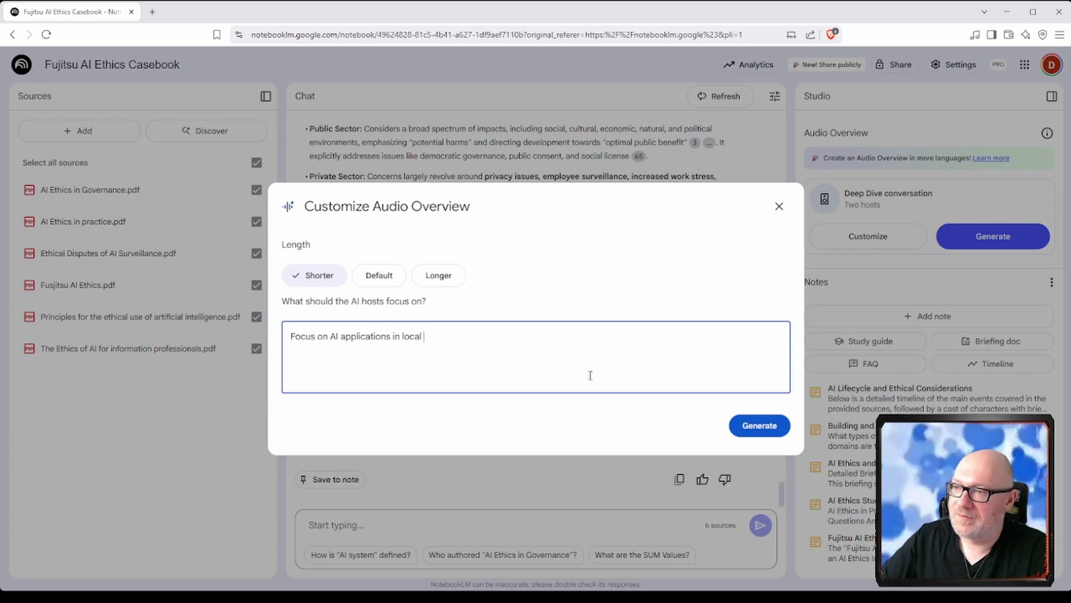
{"action": "type", "text": "government."}
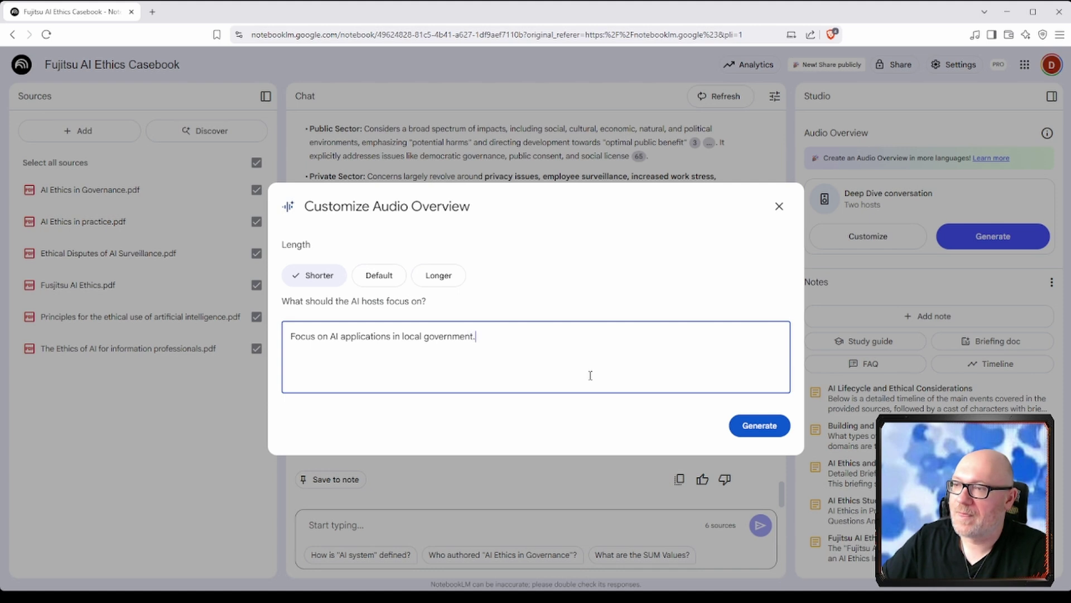
{"action": "left_click", "coordinate": [760, 425]}
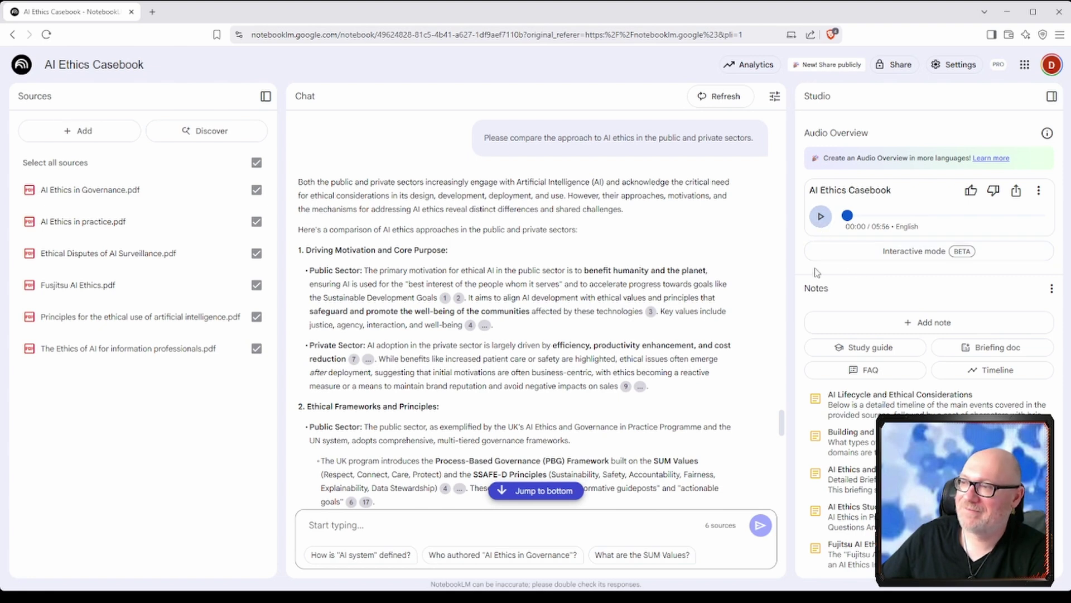
Step: Listen to the opening of the generated Audio Overview, pause it, and rewind it to the start
{"action": "left_click", "coordinate": [821, 216]}
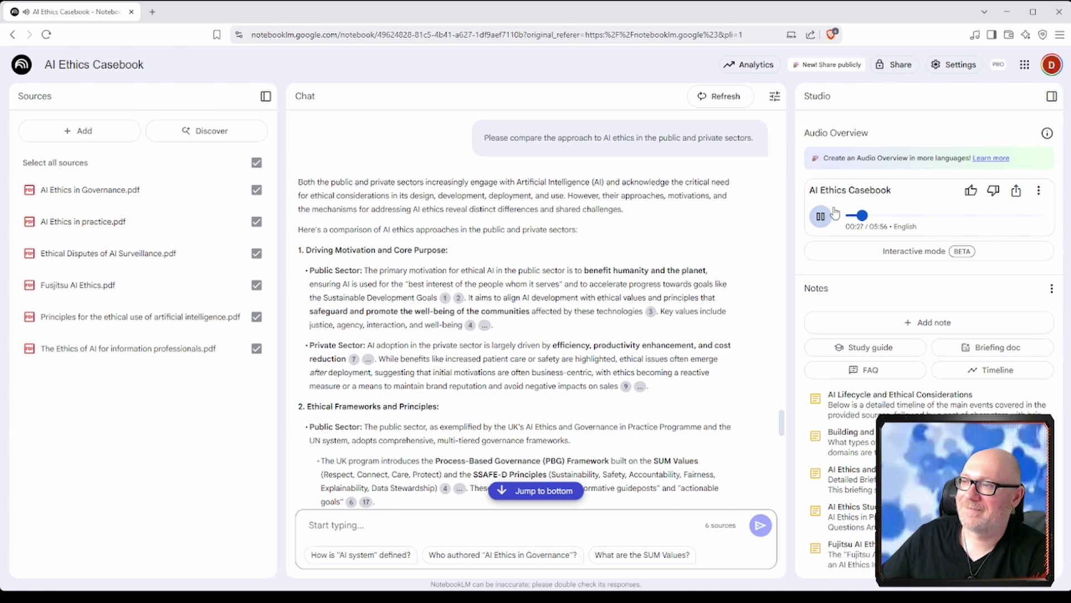
{"action": "left_click", "coordinate": [821, 217]}
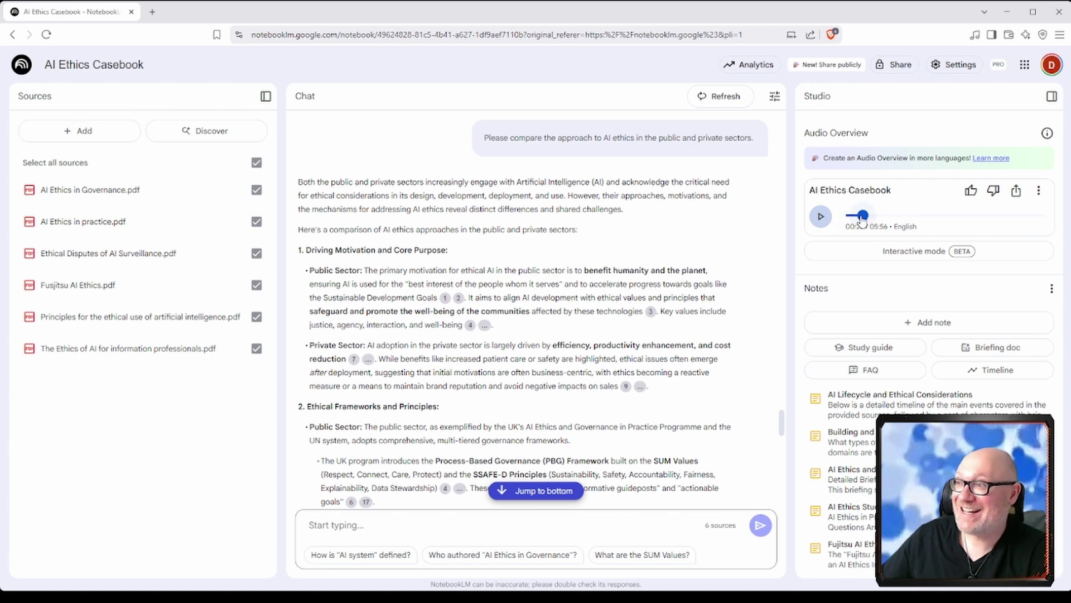
{"action": "left_click_drag", "start_coordinate": [862, 220], "coordinate": [847, 217]}
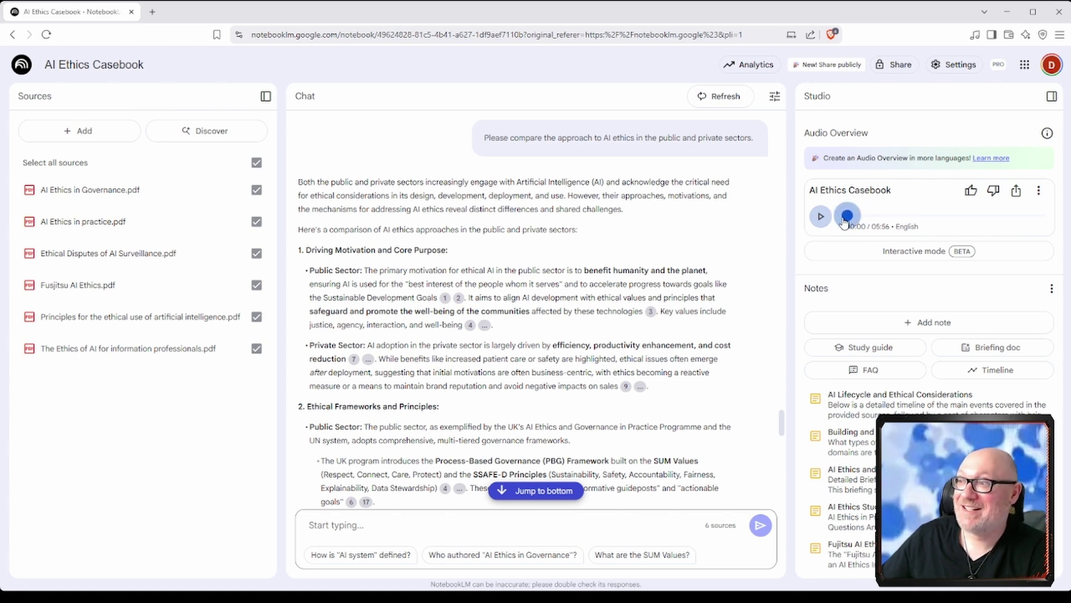
Step: Play the Audio Overview in interactive mode and join the hosts' conversation, pausing playback at the end
{"action": "left_click", "coordinate": [916, 260]}
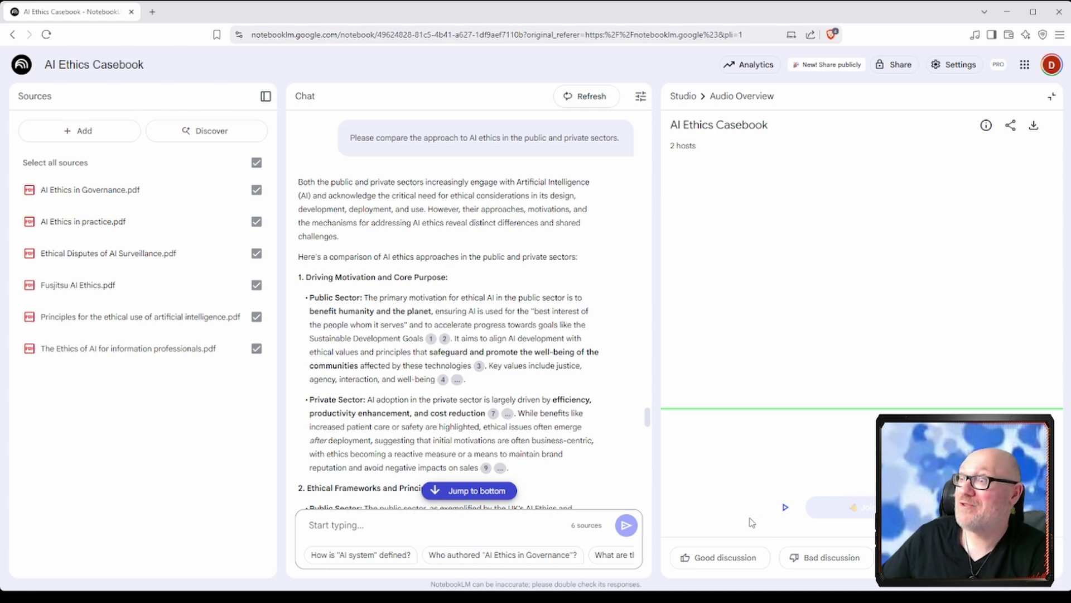
{"action": "left_click", "coordinate": [782, 509]}
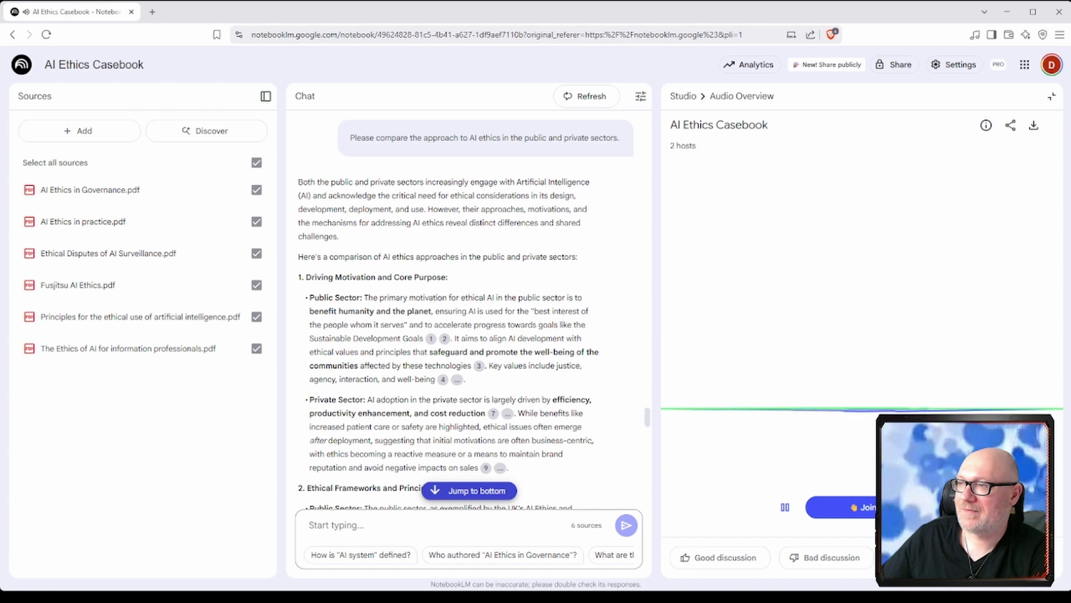
{"action": "left_click", "coordinate": [861, 509]}
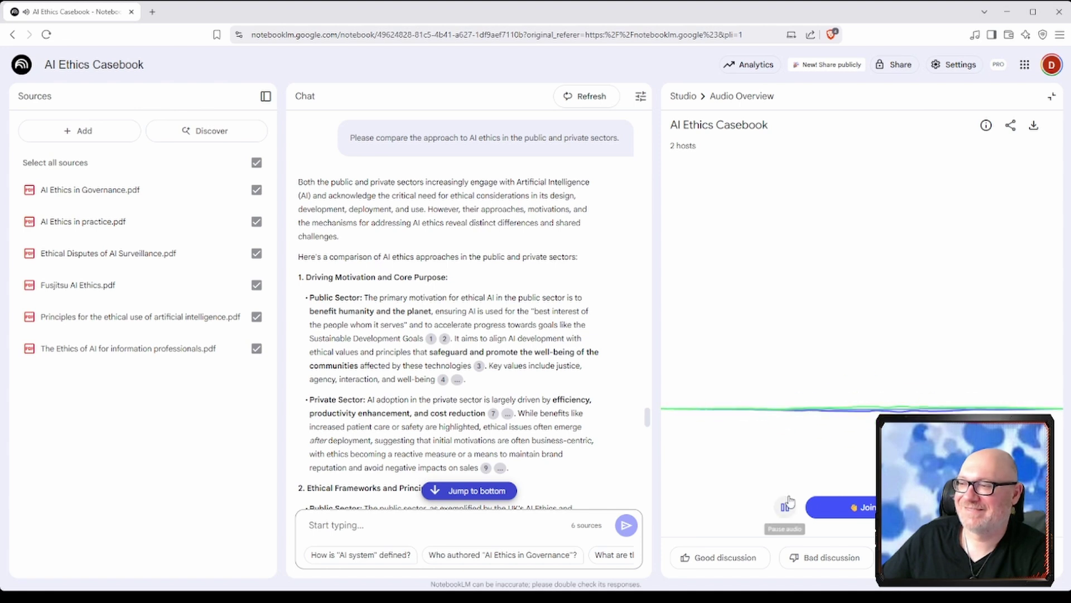
{"action": "left_click", "coordinate": [787, 506]}
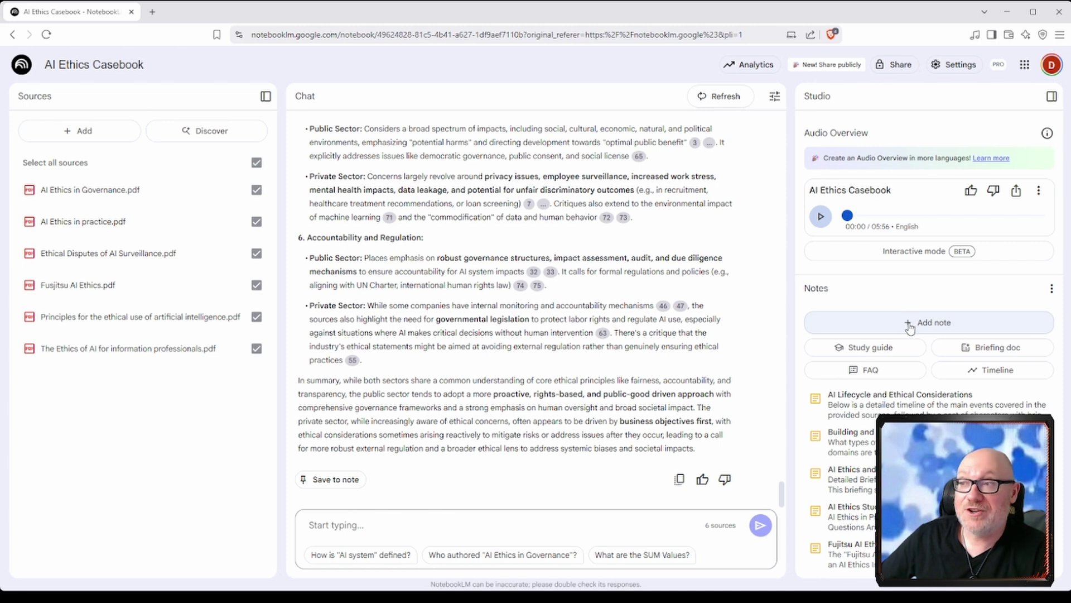
Step: Add a new note with the text "This is just a short note." and title it "Just a reminder"
{"action": "left_click", "coordinate": [864, 326]}
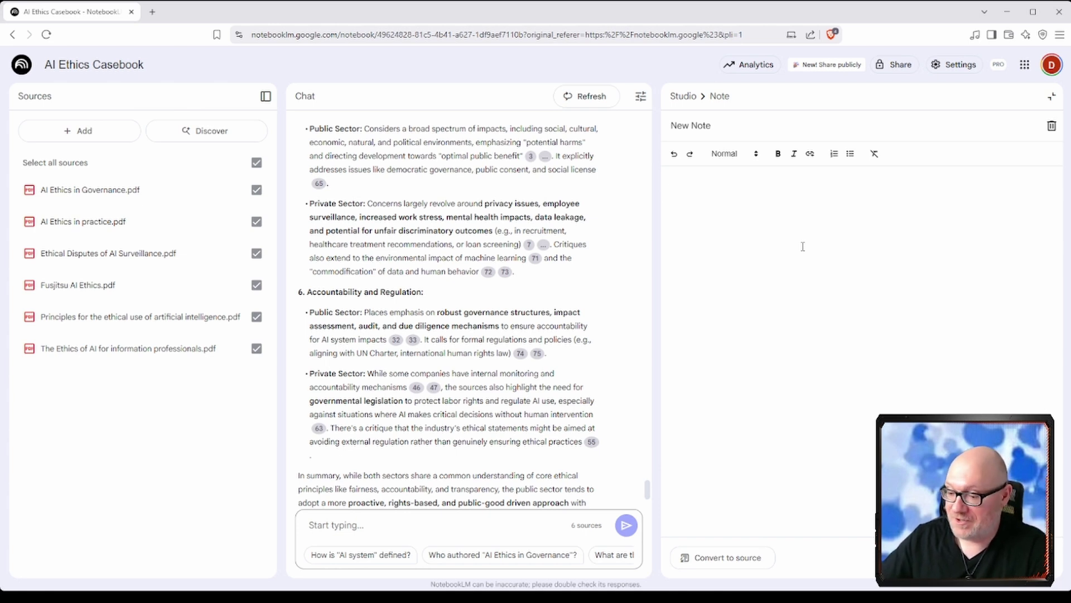
{"action": "type", "text": "This is just a"}
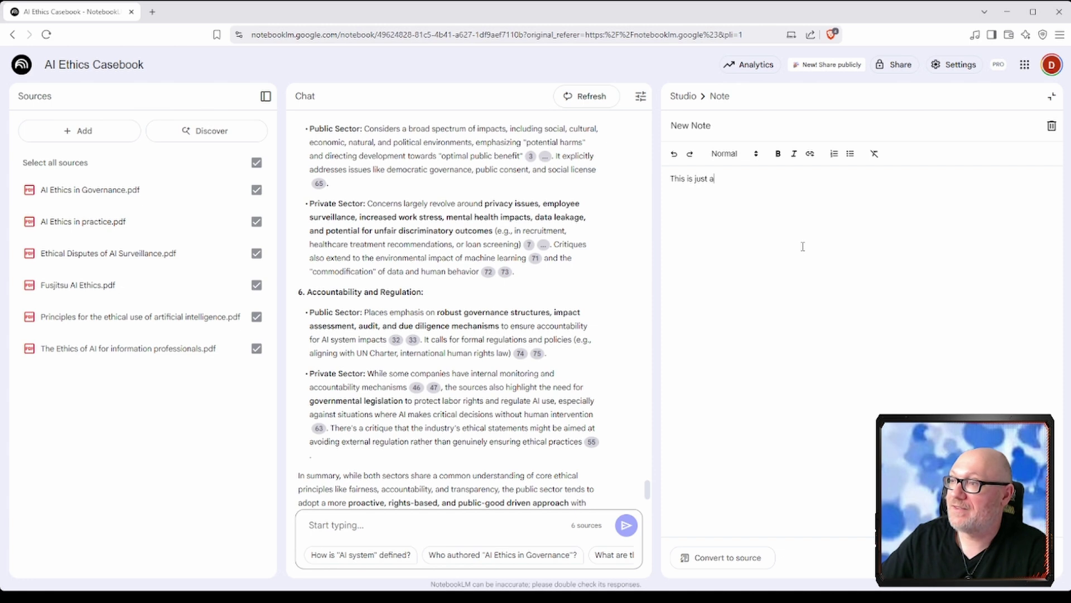
{"action": "type", "text": " short note."}
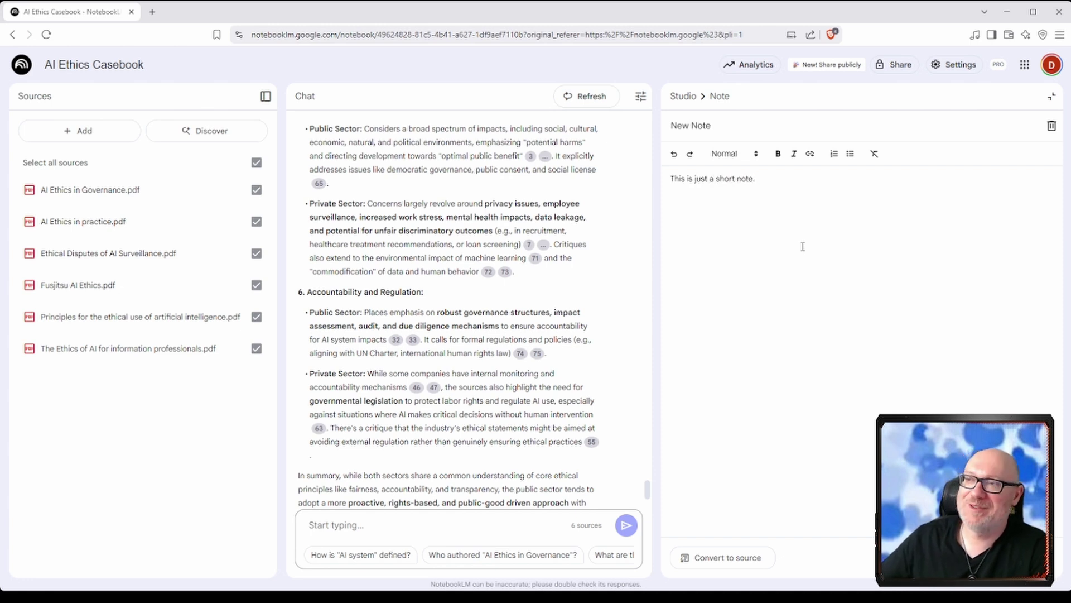
{"action": "left_click", "coordinate": [773, 123]}
{"action": "left_click_drag", "start_coordinate": [768, 120], "coordinate": [668, 116]}
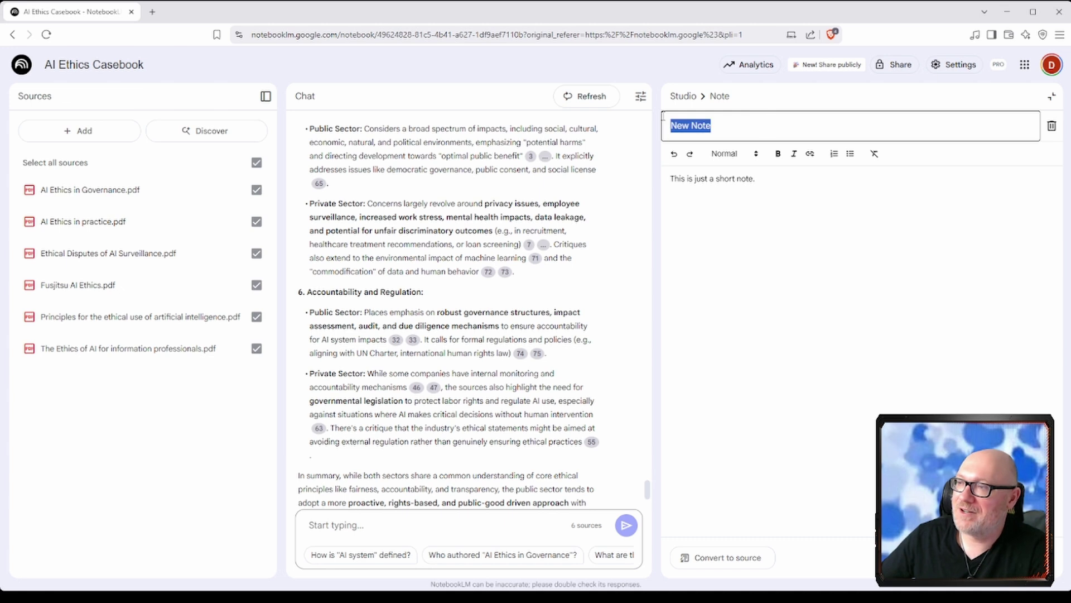
{"action": "type", "text": "Just a reminder"}
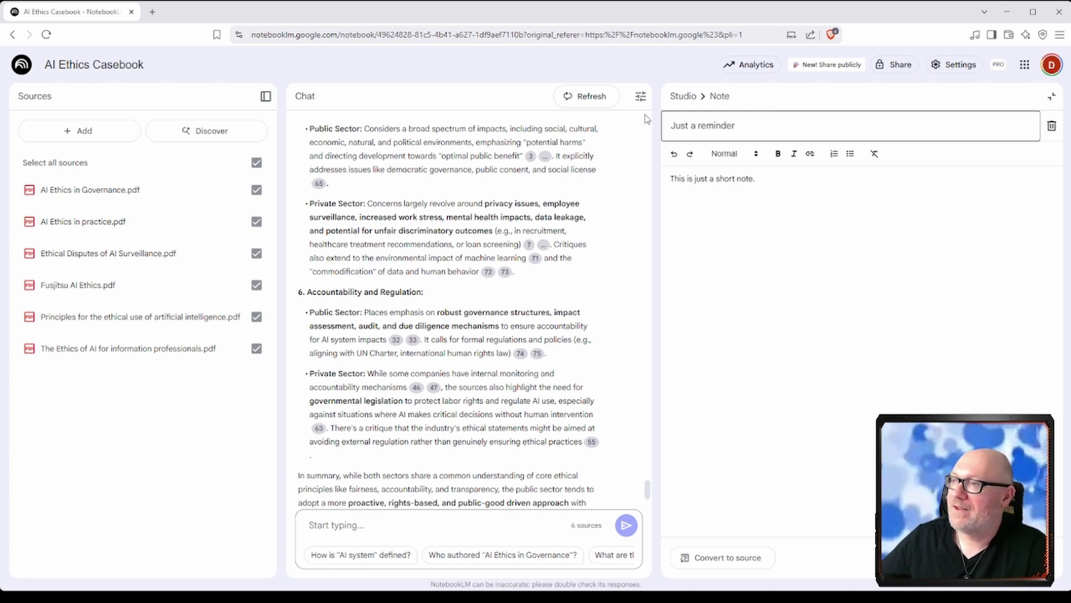
{"action": "left_click", "coordinate": [733, 206]}
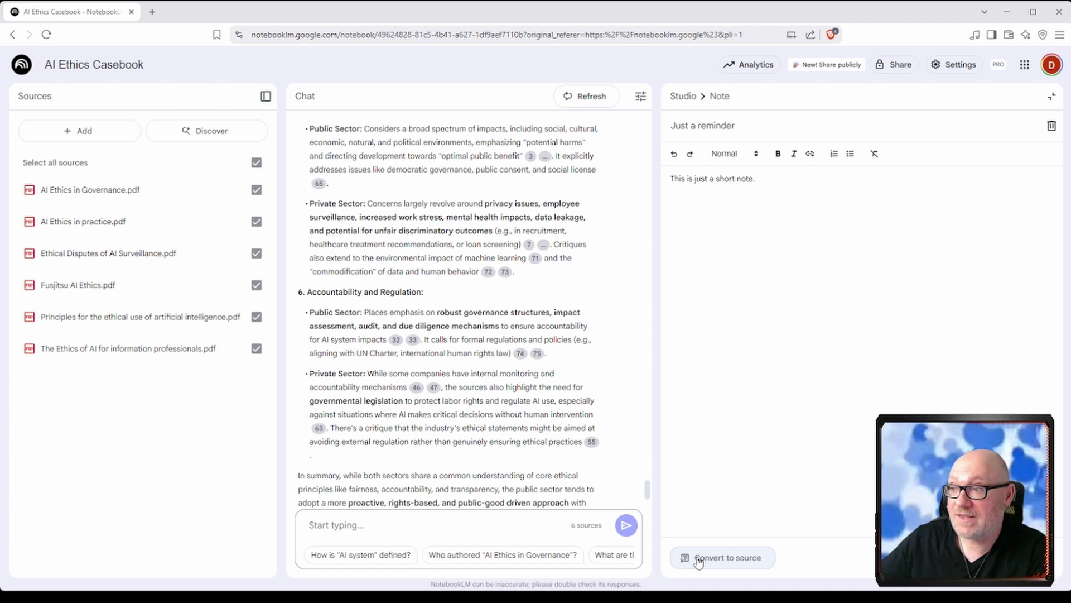
Step: Convert the "Just a reminder" note to a source and close the note
{"action": "left_click", "coordinate": [746, 564]}
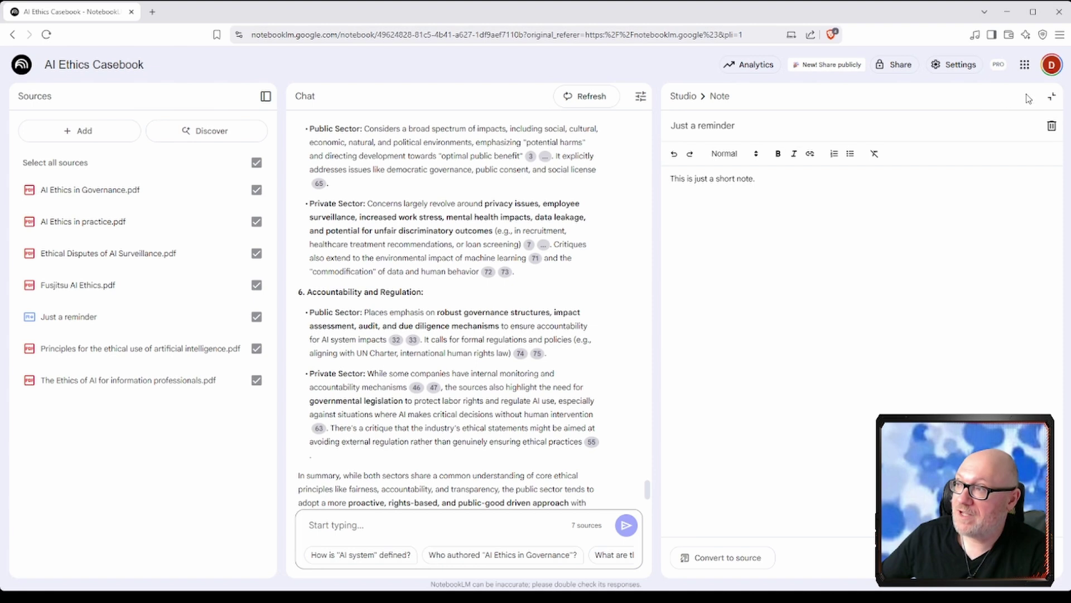
{"action": "left_click", "coordinate": [1048, 97]}
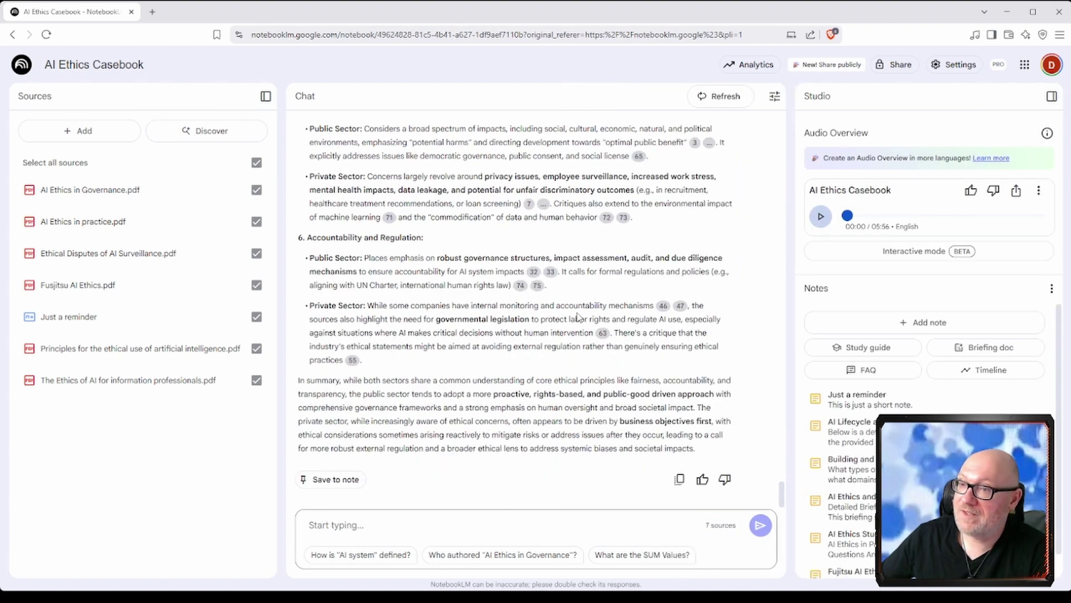